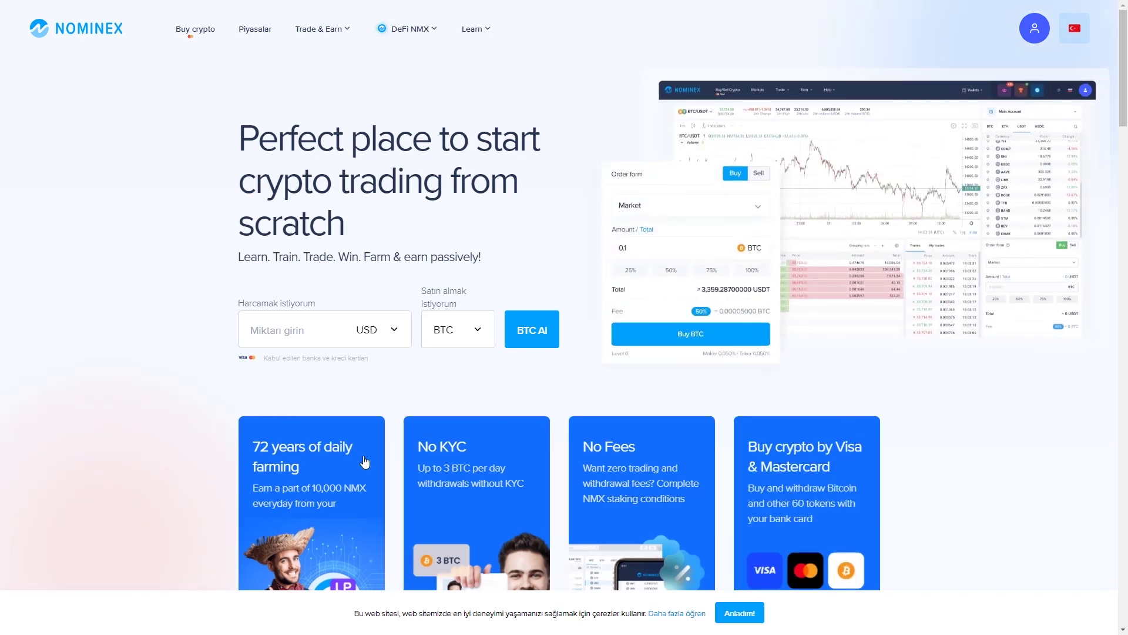
Step: Open the My NMX page from the DeFi NMX section of the site
mouse_move(327, 37)
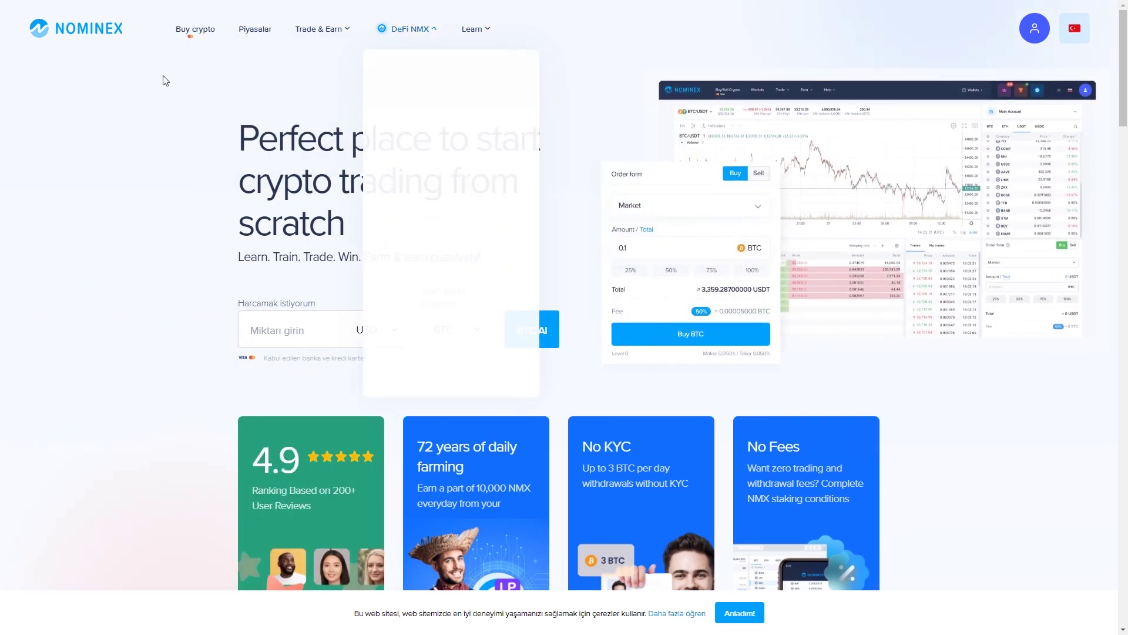
scroll(183, 166, "down", 10)
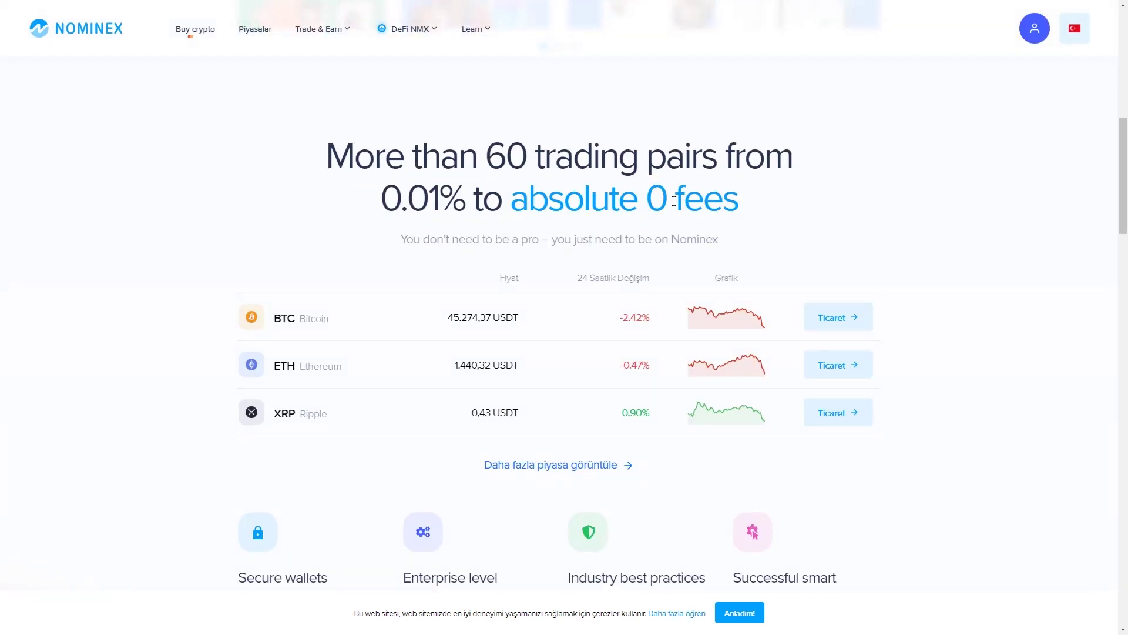
scroll(587, 235, "down", 2)
scroll(404, 294, "up", 12)
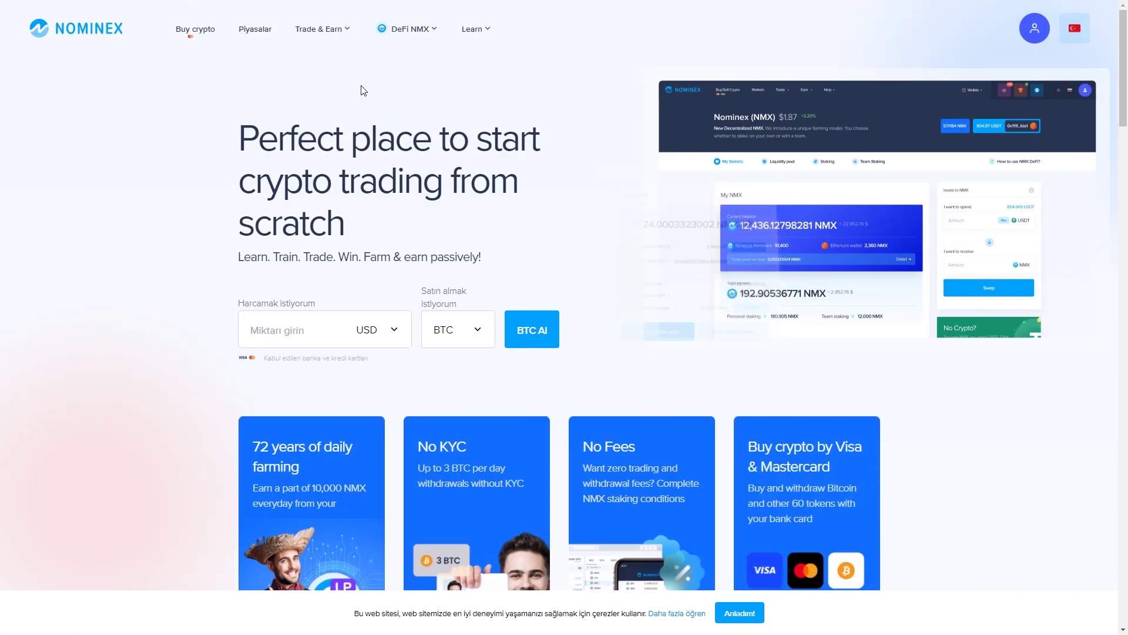
mouse_move(409, 28)
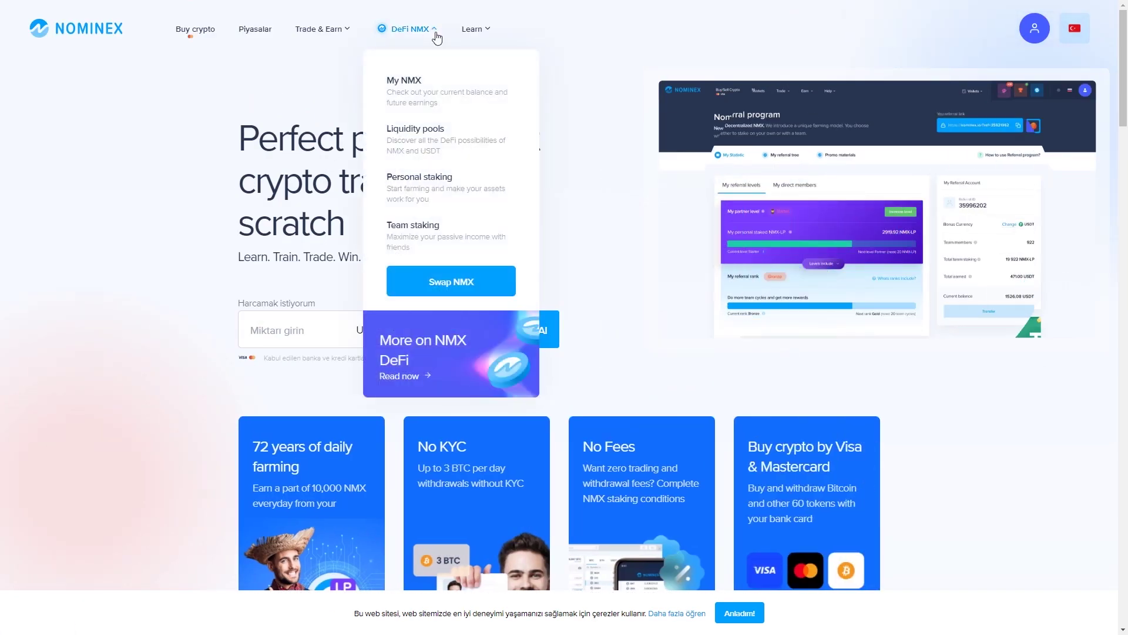
left_click(429, 109)
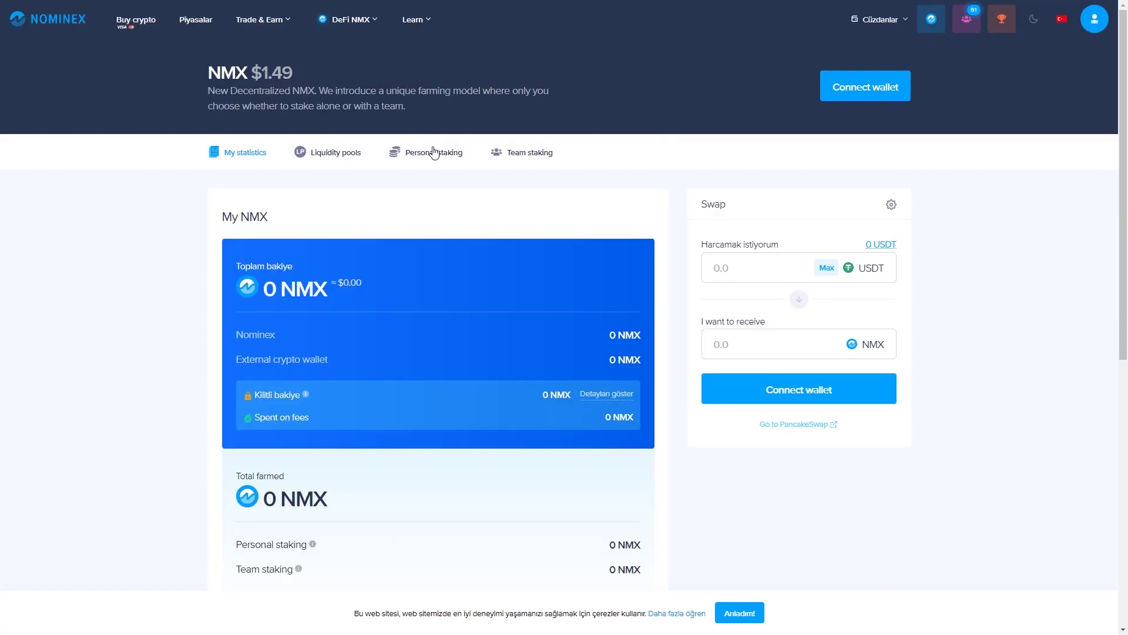
Step: Examine the NMX price and the My NMX balances, and fill the swap with the maximum USDT amount
left_click_drag(254, 74, 302, 80)
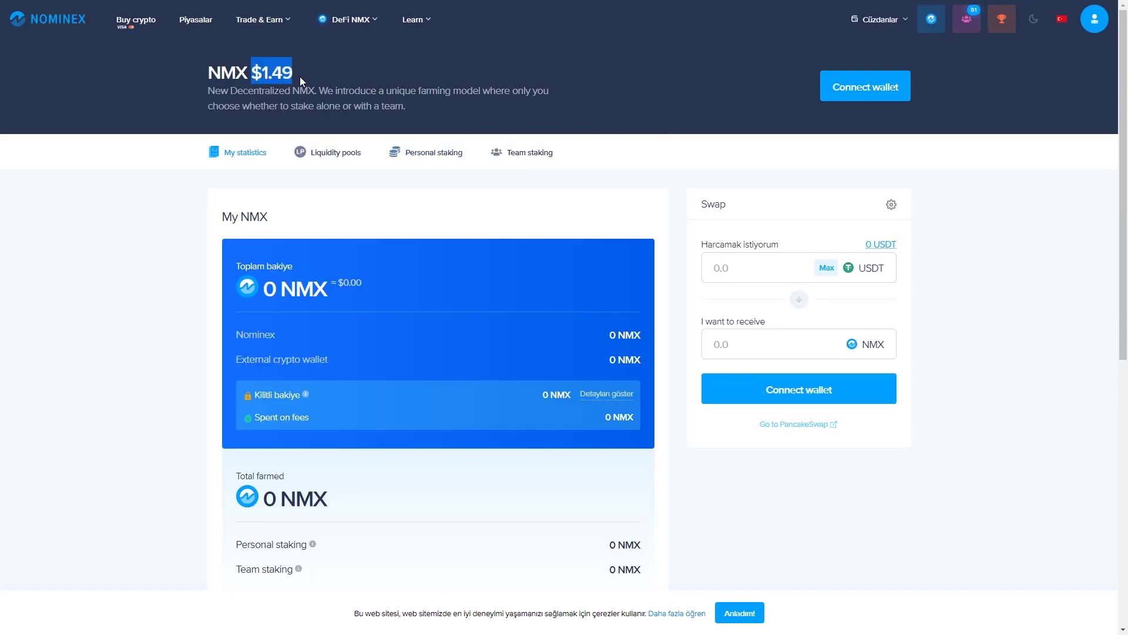
left_click(454, 106)
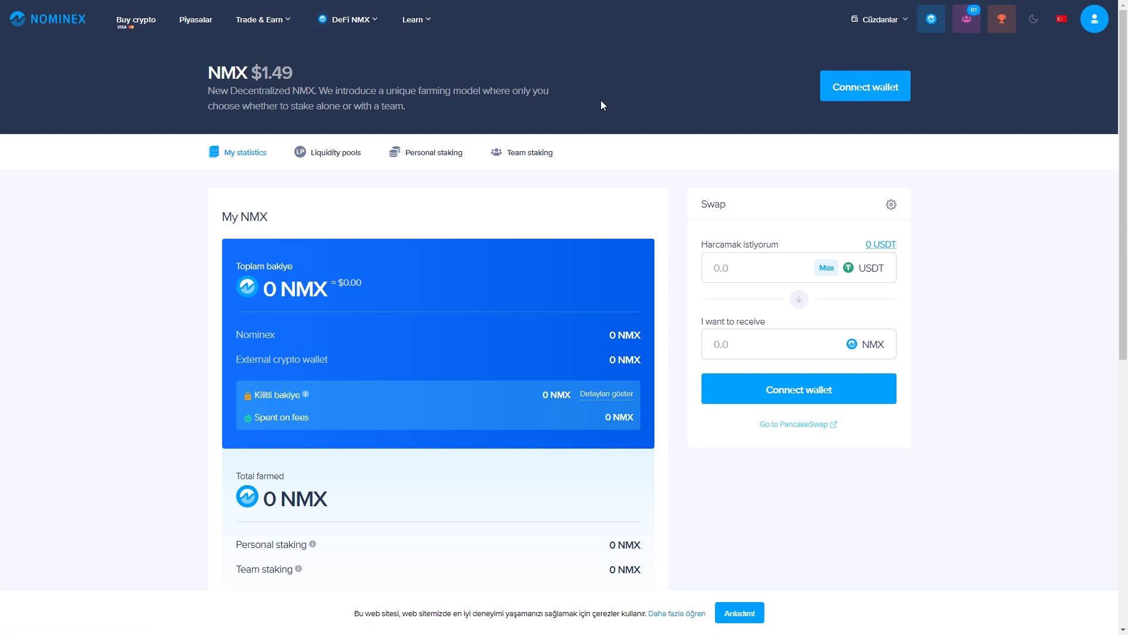
scroll(283, 284, "down", 1)
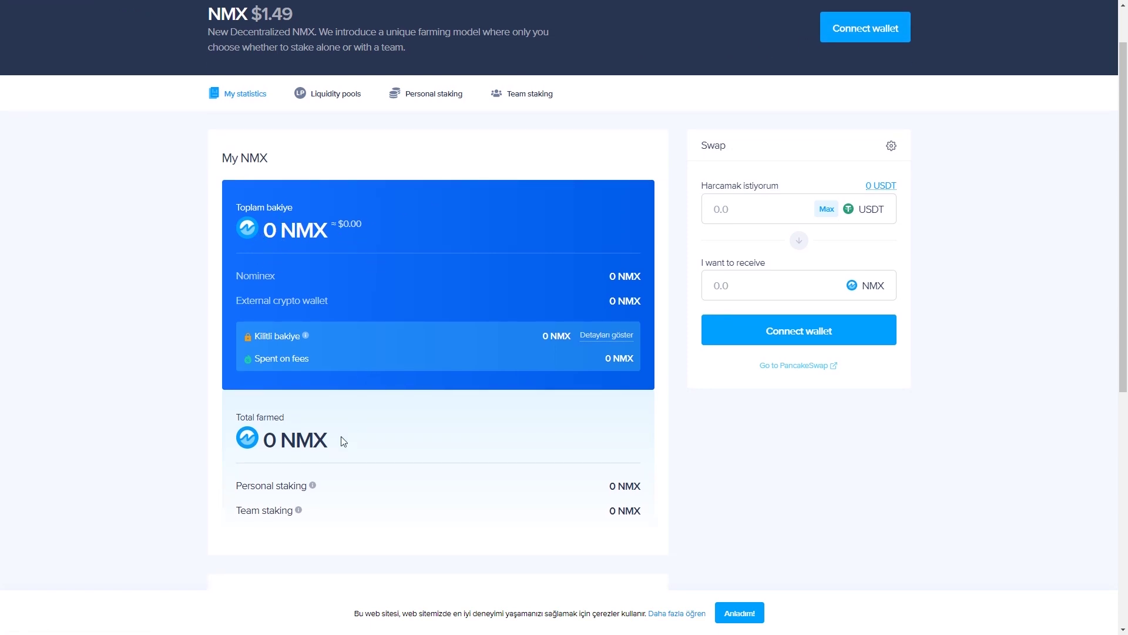
scroll(495, 456, "up", 1)
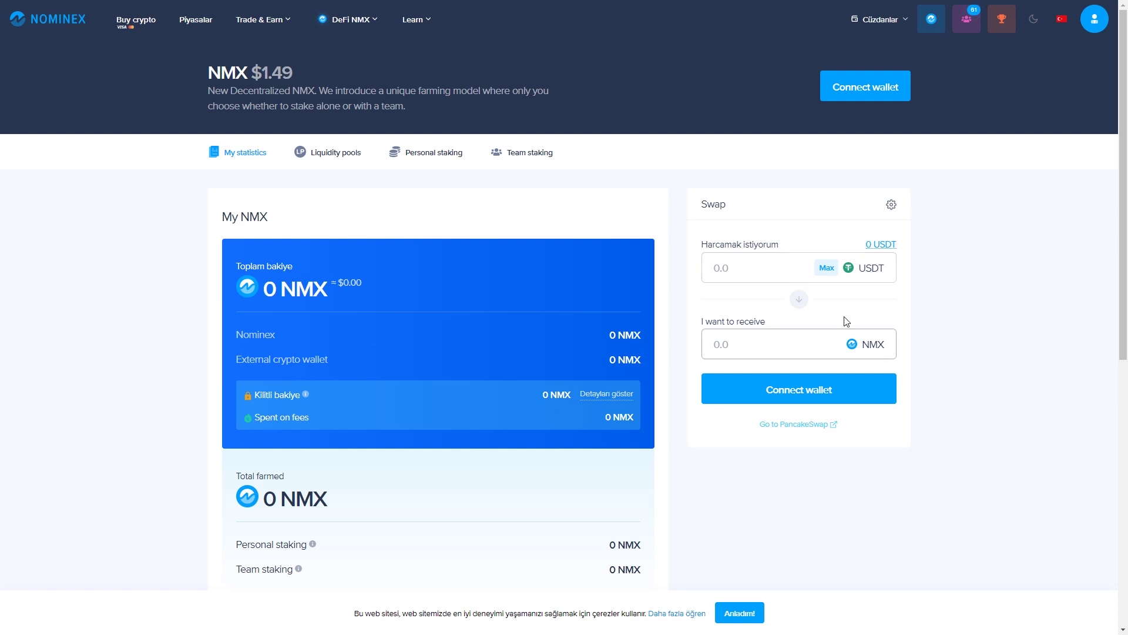
left_click(826, 268)
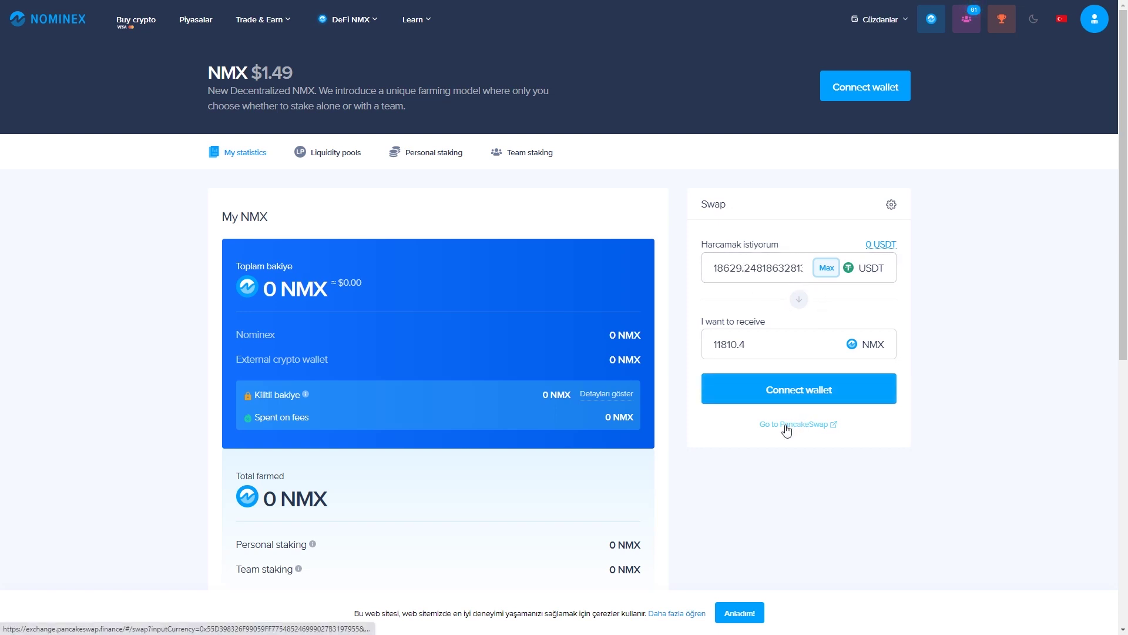
Step: Connect Account 1 through MetaMask as the external crypto wallet and link it to Nominex by signing the request
left_click(852, 100)
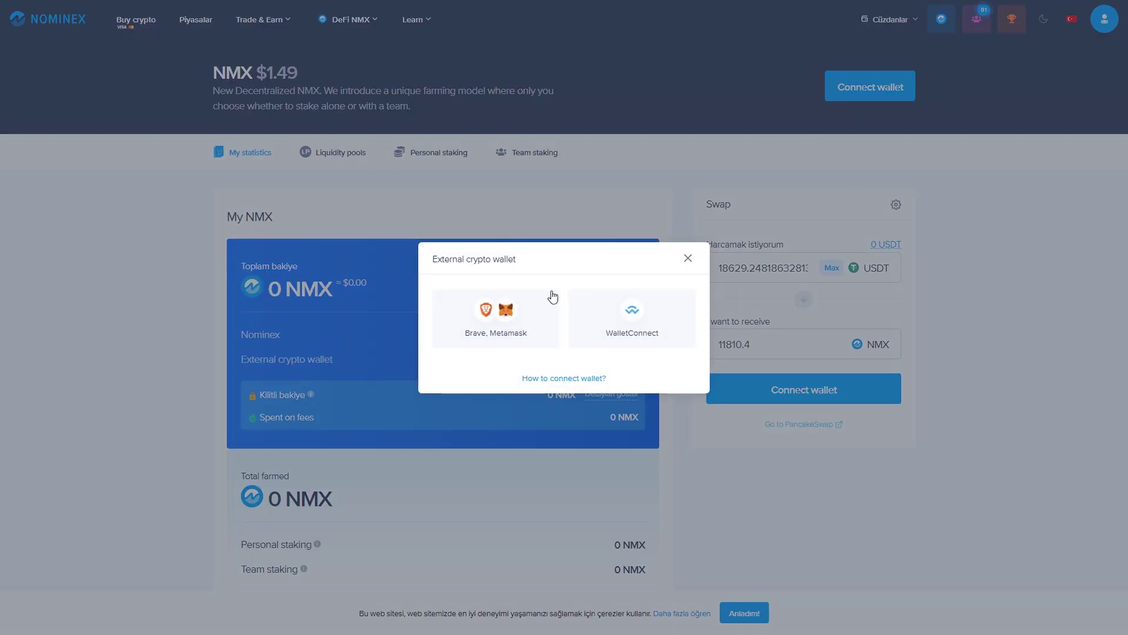
left_click(524, 321)
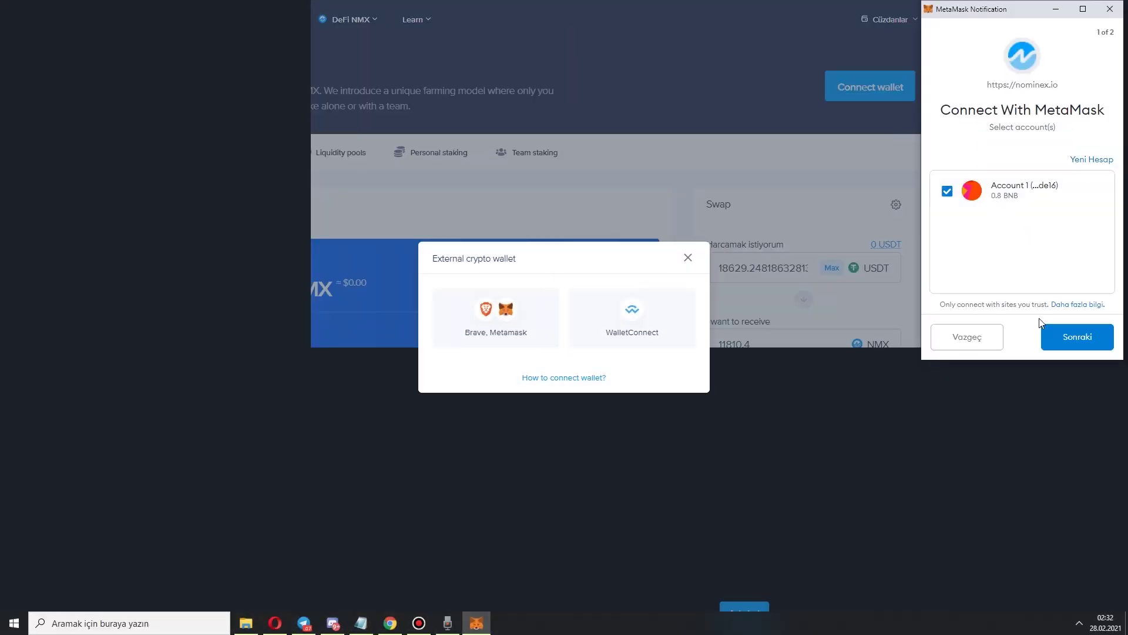
left_click(1074, 335)
left_click(1055, 344)
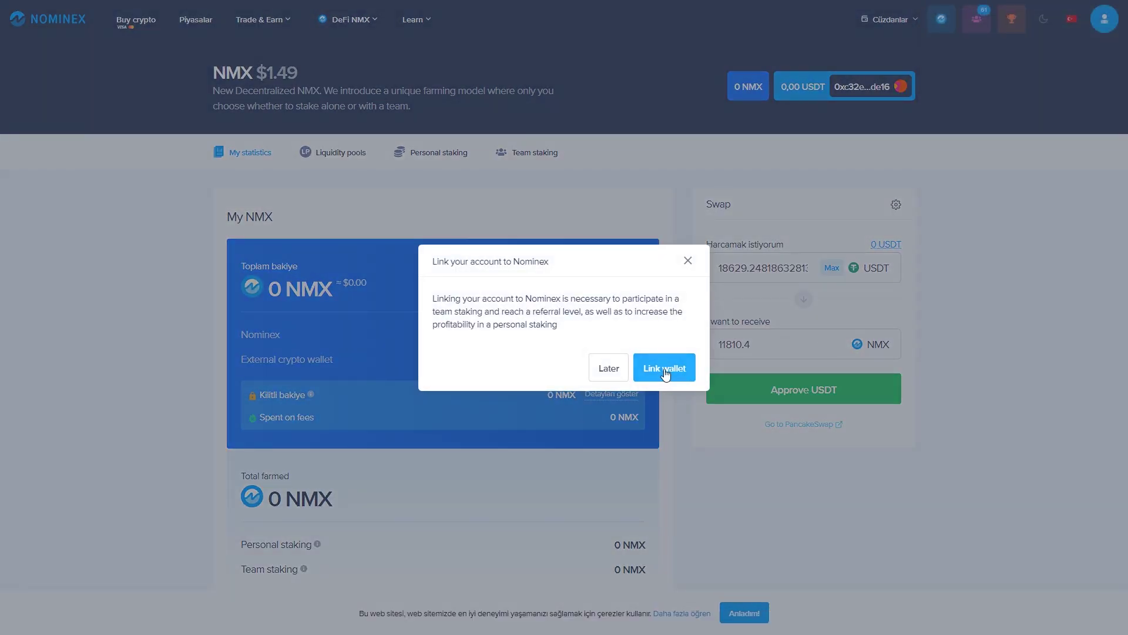
left_click(664, 368)
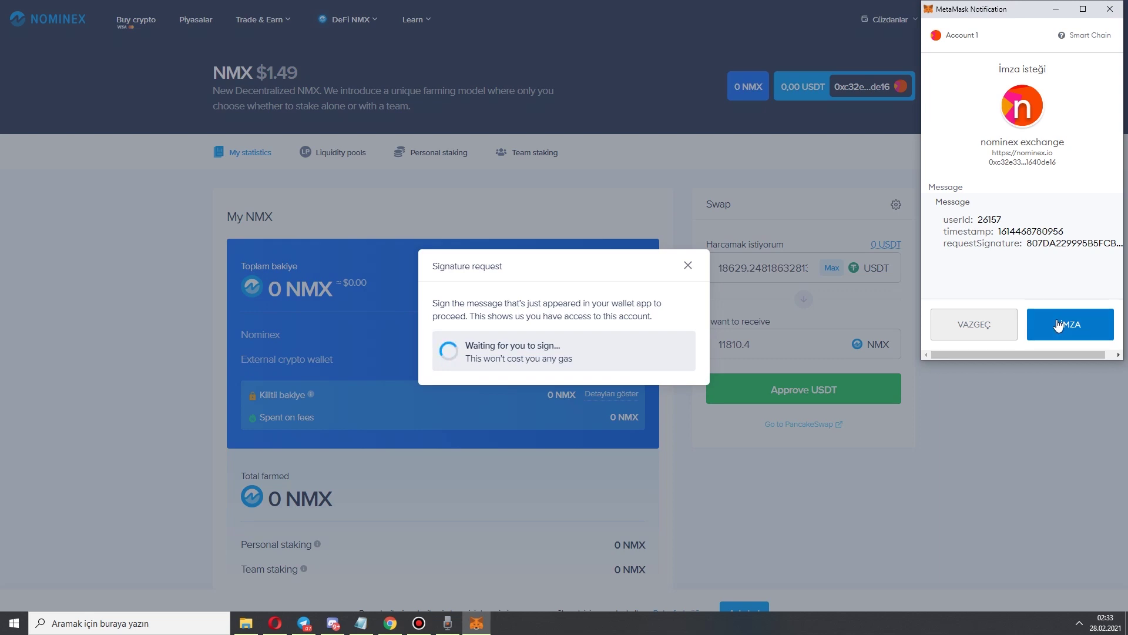
left_click(1061, 331)
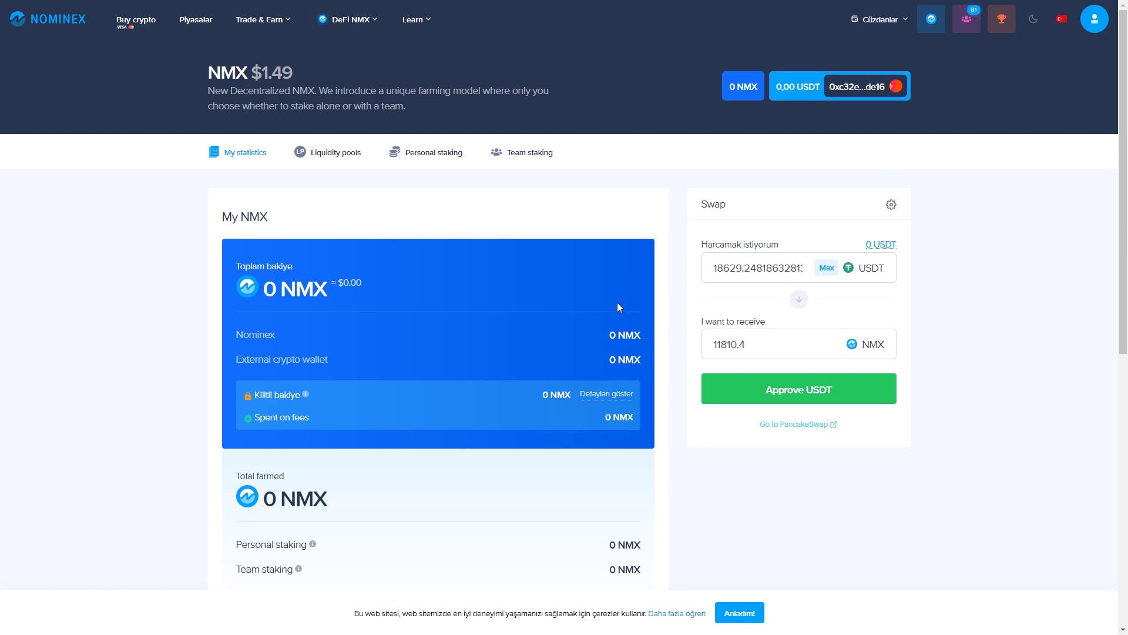
Step: Enter 1000 USDT as the amount to add to the NMX-USDT liquidity pool
scroll(618, 303, "down", 2)
scroll(759, 355, "up", 2)
scroll(774, 354, "down", 1)
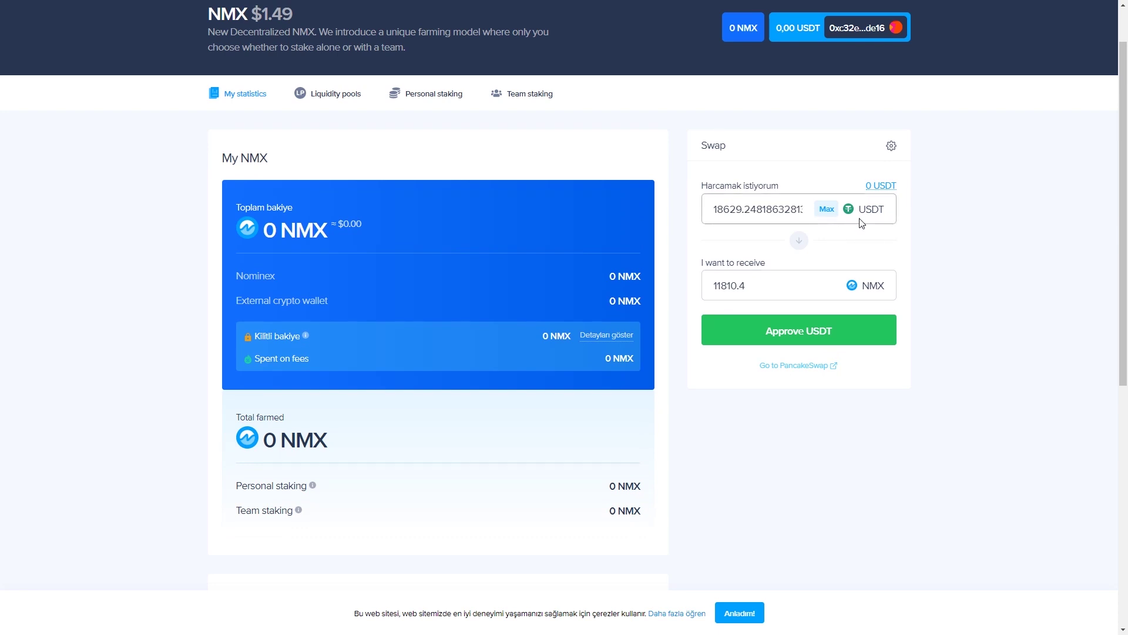
scroll(513, 318, "up", 1)
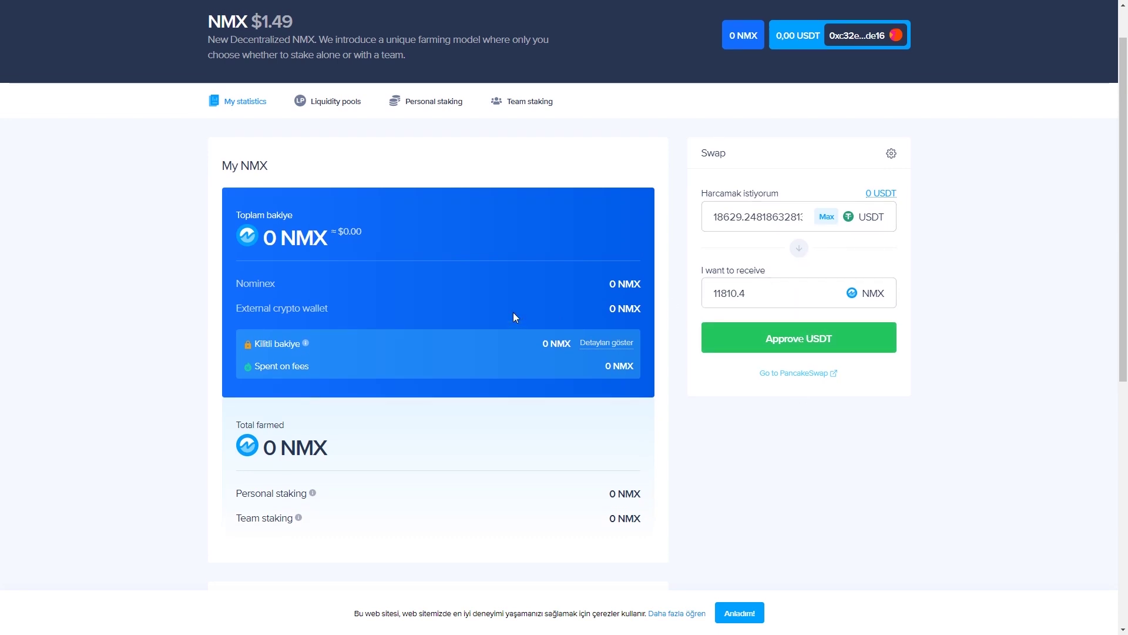
scroll(513, 314, "up", 1)
left_click(335, 155)
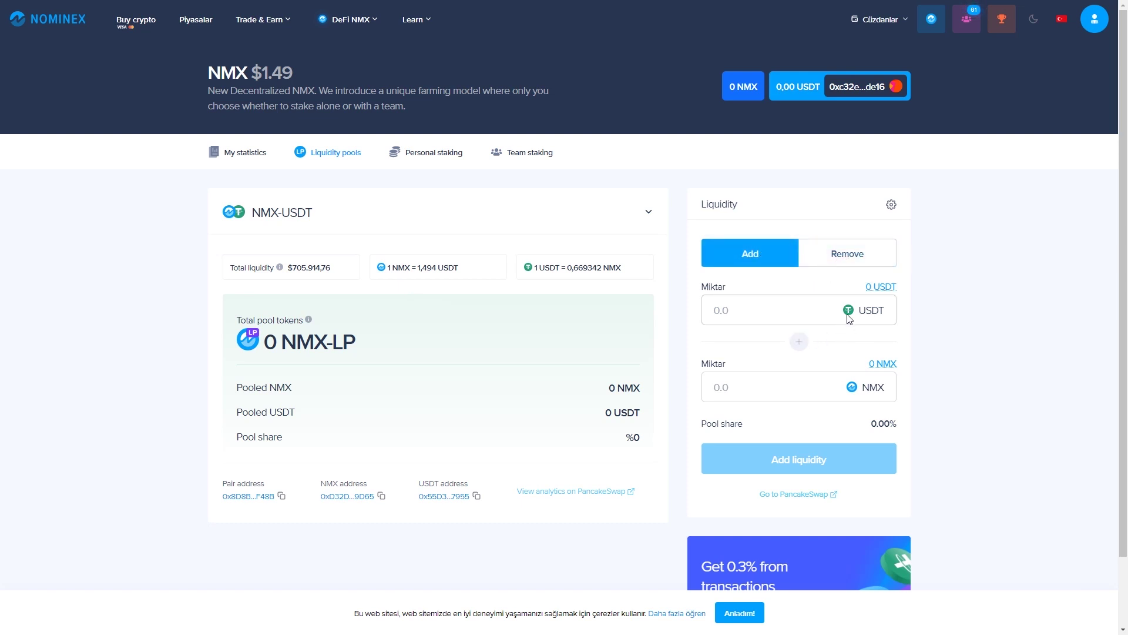
left_click(756, 309)
type("1000")
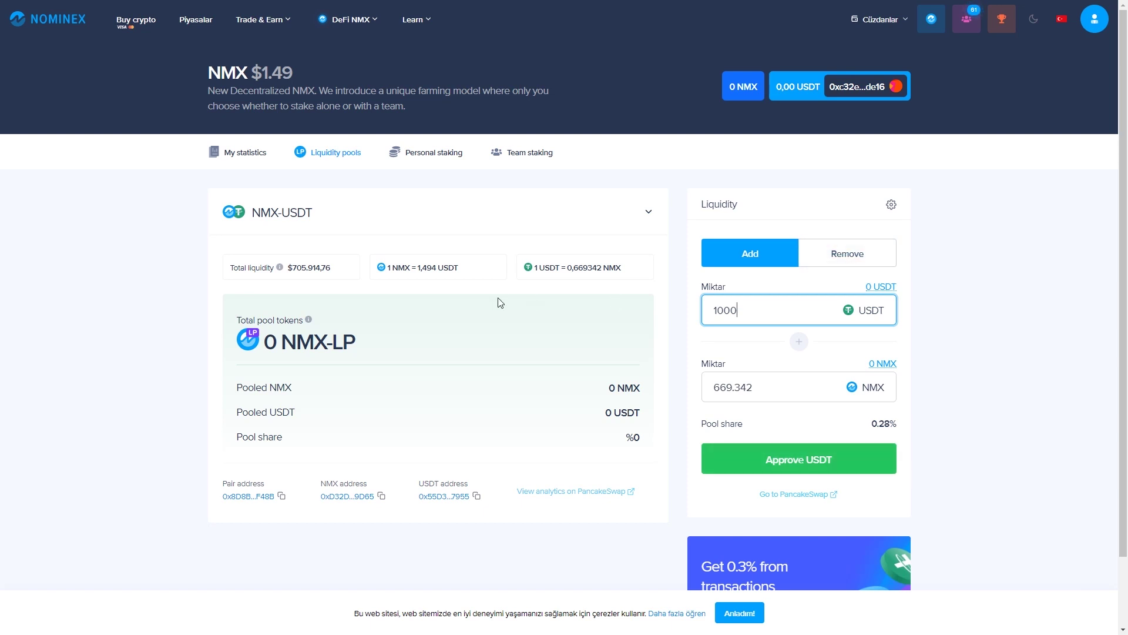
scroll(676, 348, "down", 1)
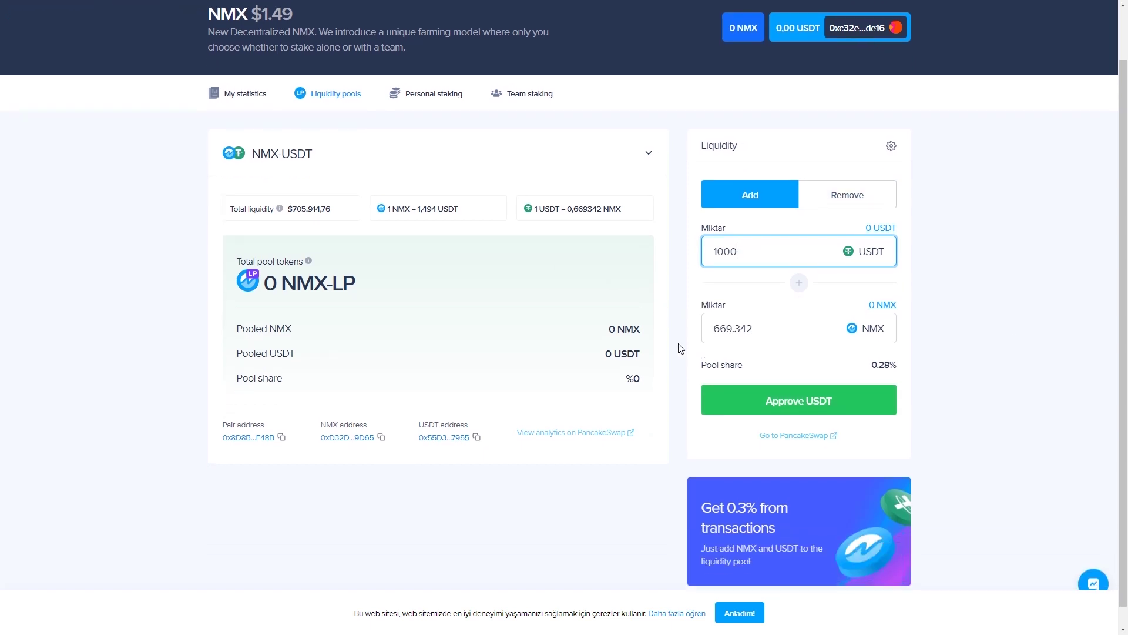
scroll(680, 325, "up", 1)
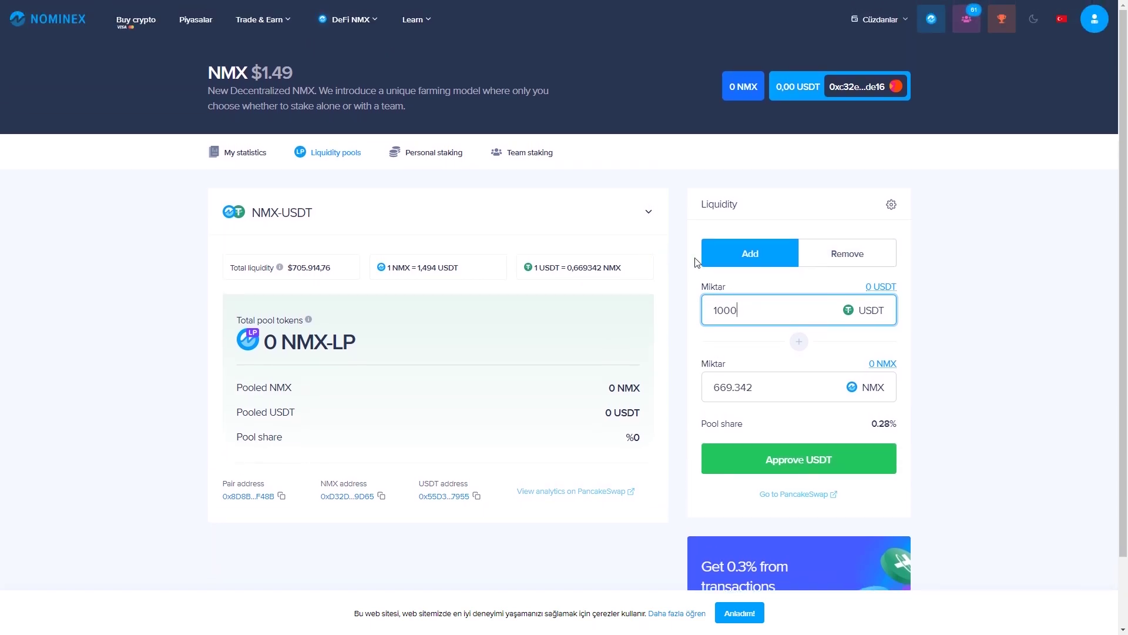
Step: Enter 1000 NMX-LP as the amount to stake on the Personal staking page
left_click(449, 159)
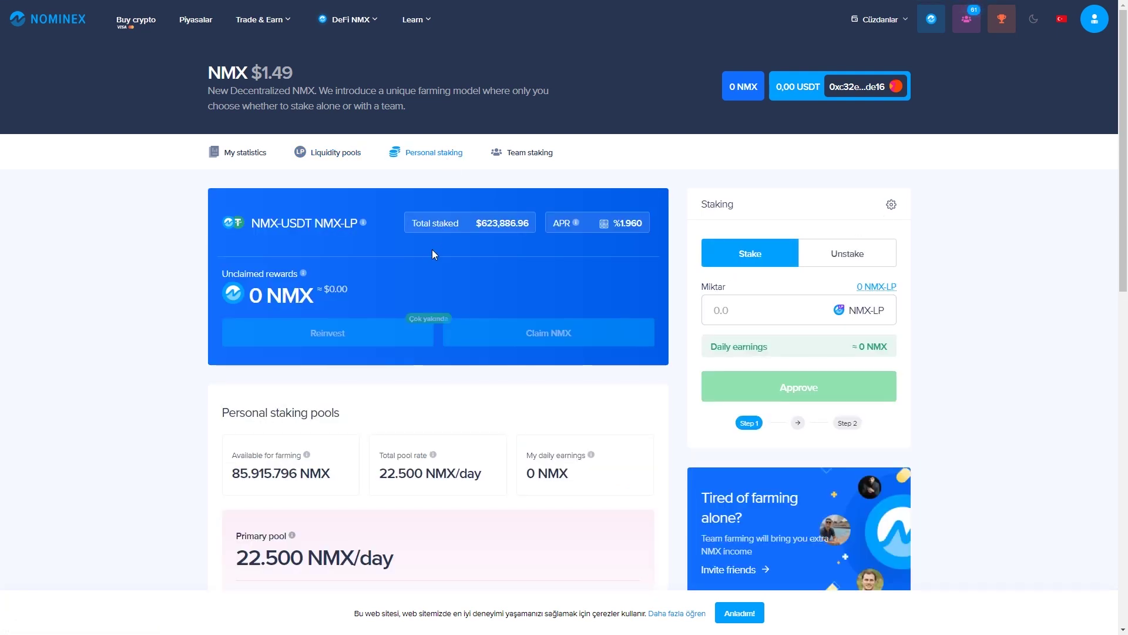
left_click(325, 155)
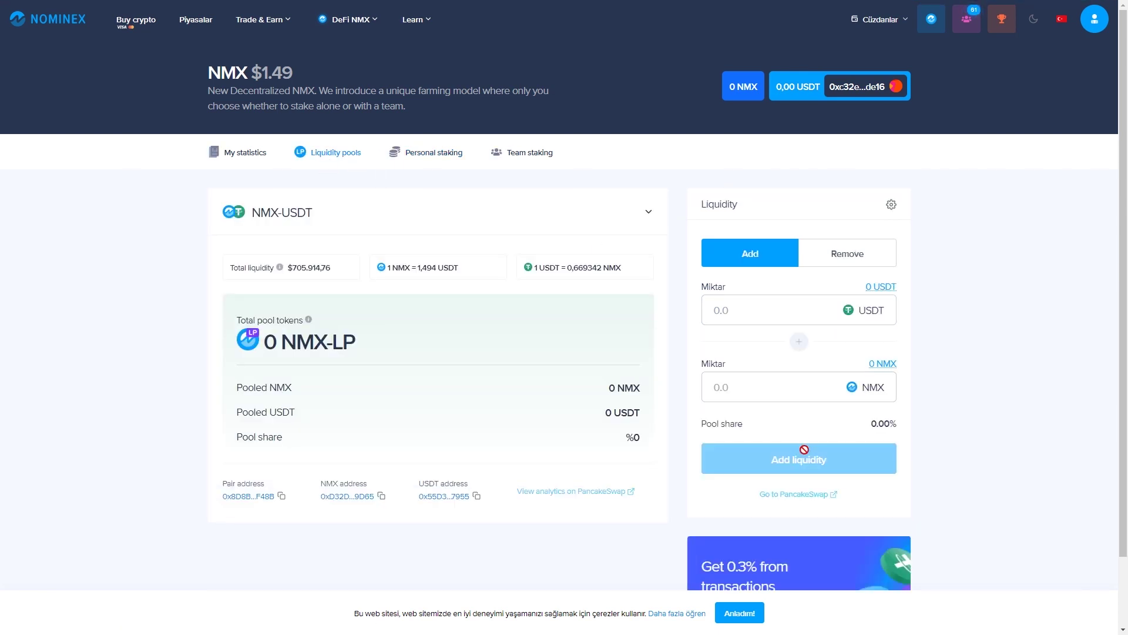
left_click(444, 156)
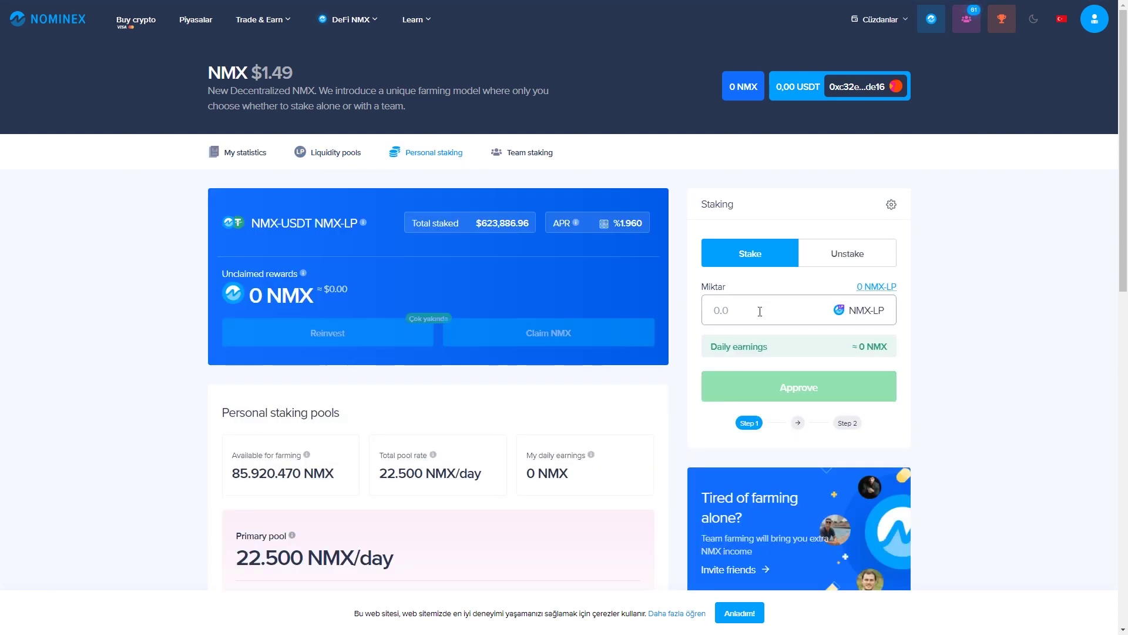
left_click(758, 310)
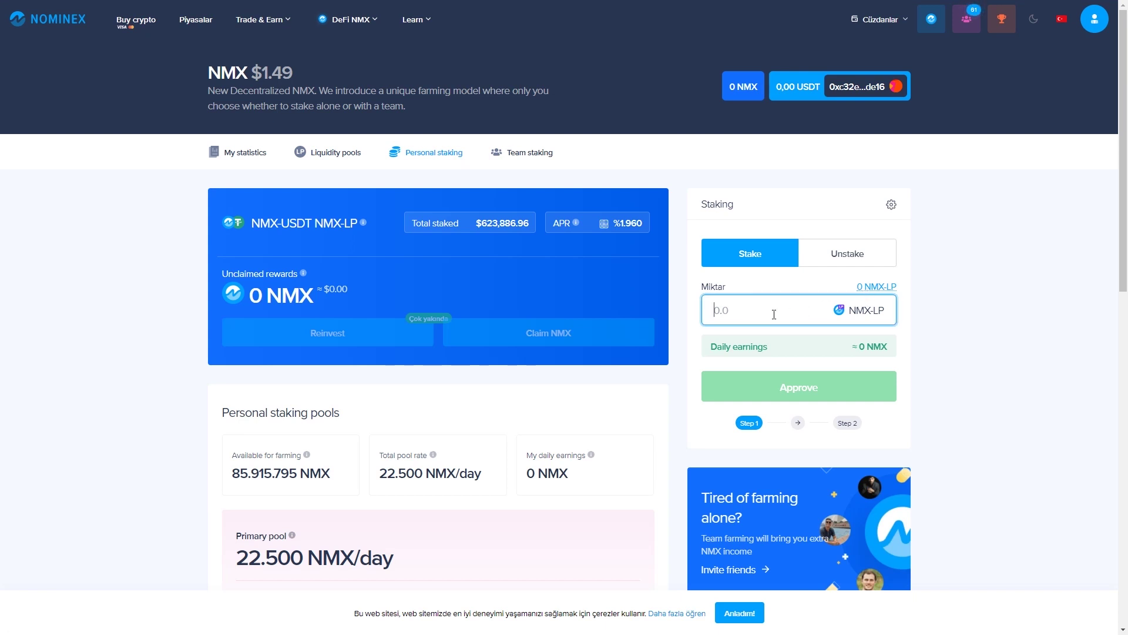
type("100")
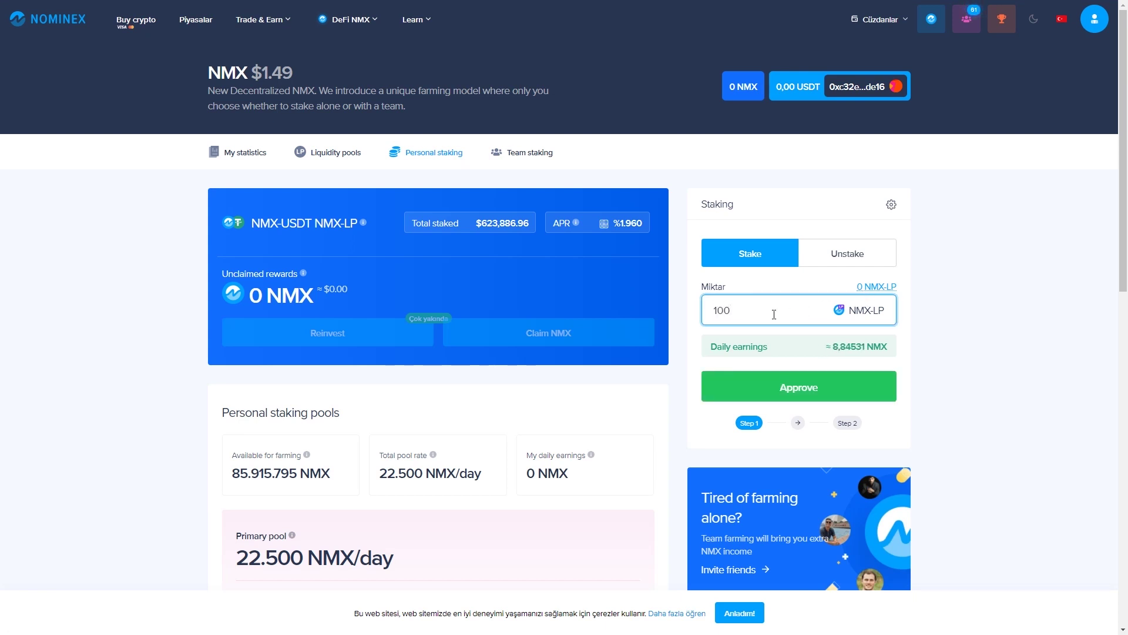
type("0")
Step: Show the Unstake form, and examine the APR's ROI breakdown for 1, 7 and 30 days
left_click(843, 257)
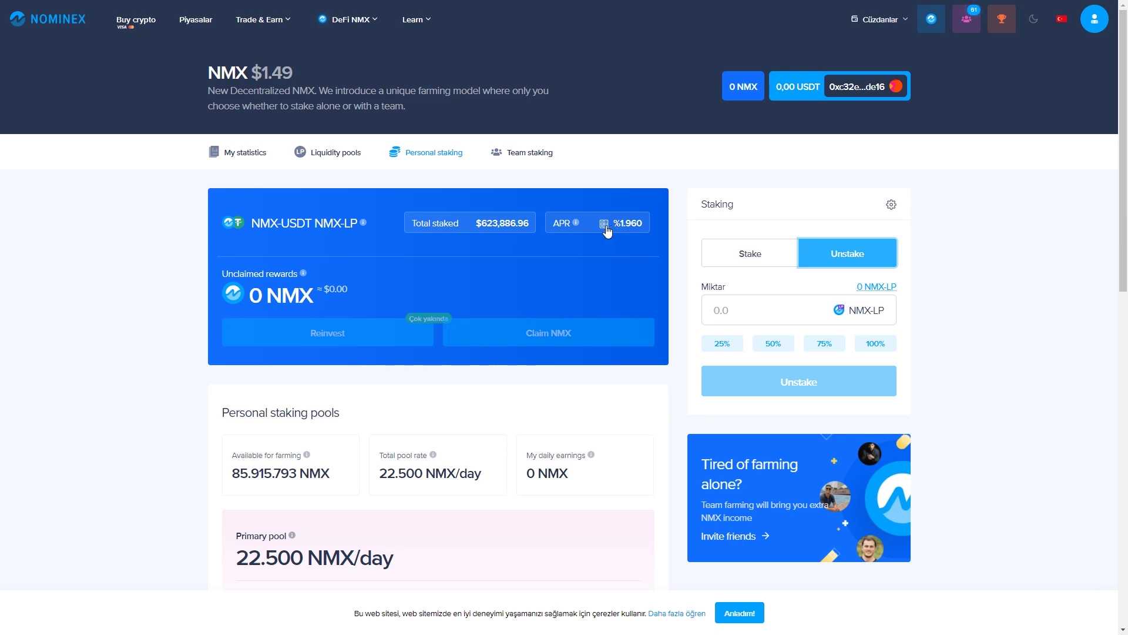
left_click(606, 227)
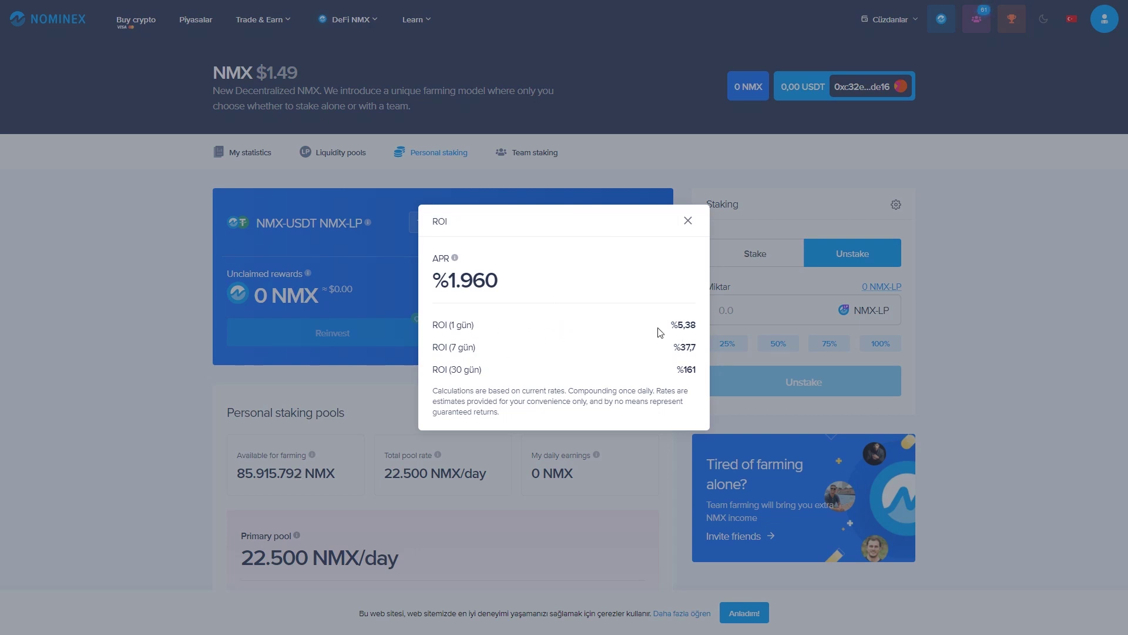
left_click_drag(680, 324, 692, 324)
left_click(683, 351)
left_click(680, 183)
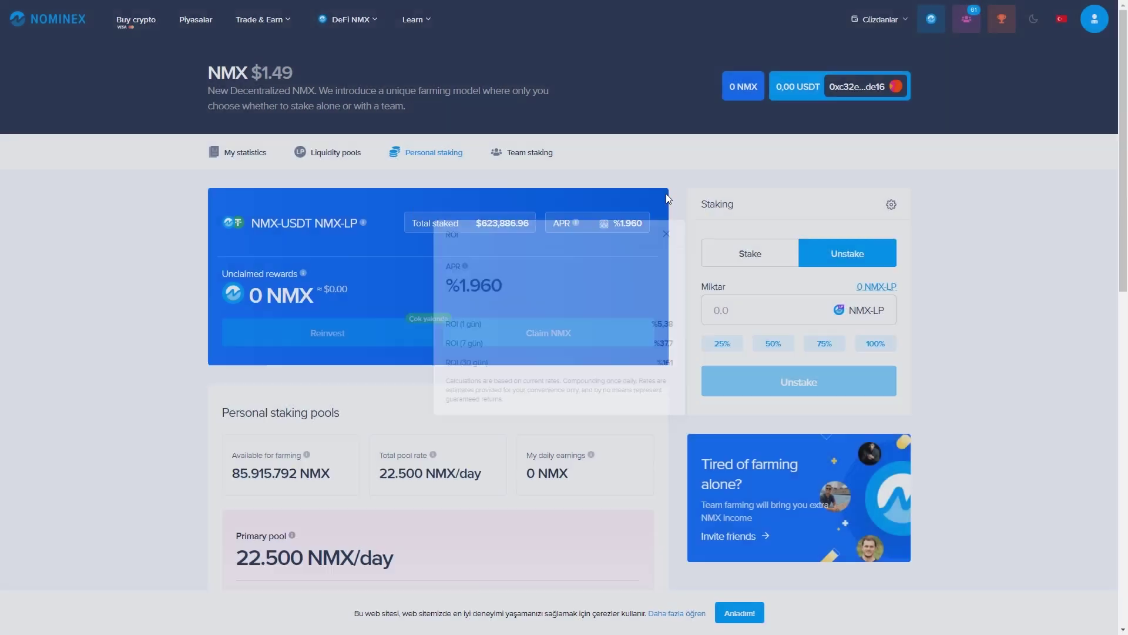
Step: Open the referral level upgrade from the personal staking statistics and examine the next-level choices and the PARTNER rewards
scroll(342, 395, "down", 2)
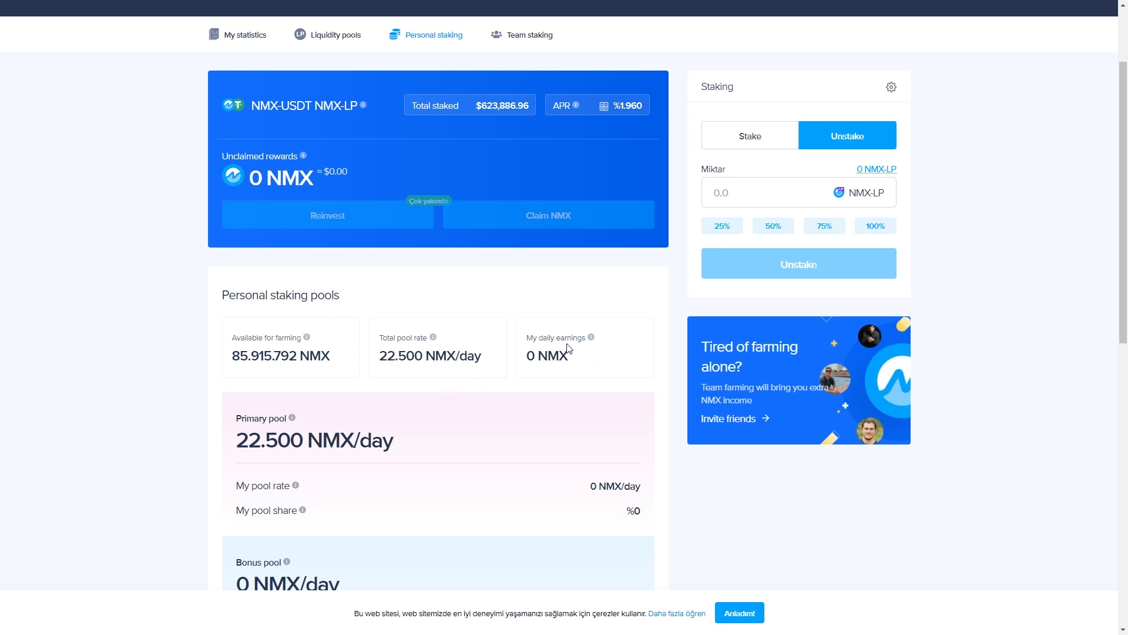
scroll(578, 336, "down", 6)
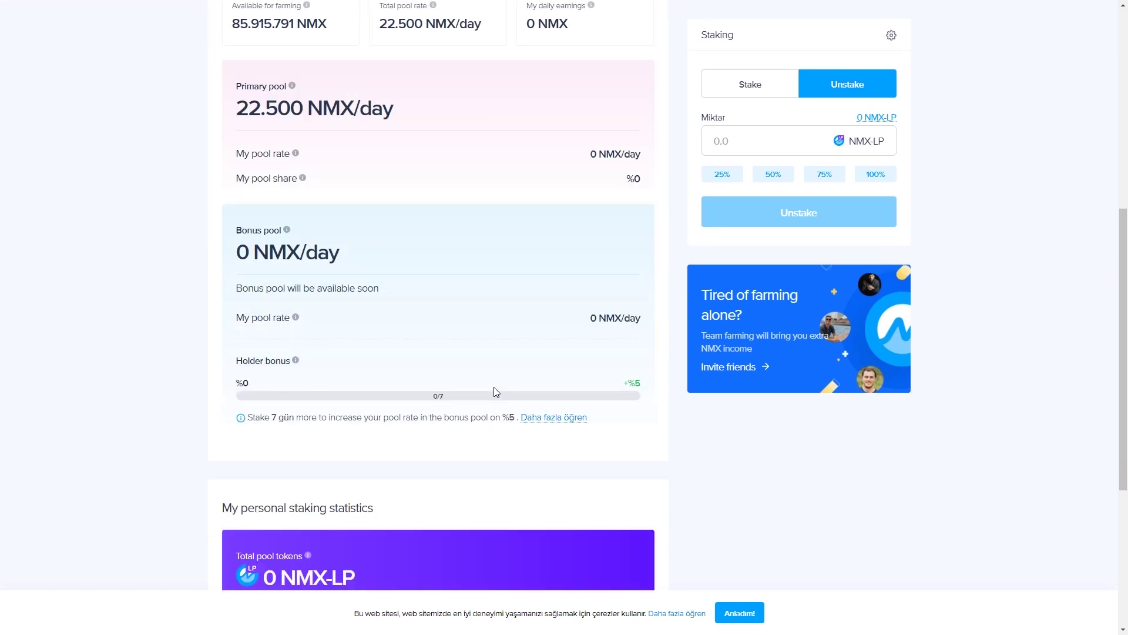
scroll(494, 390, "down", 4)
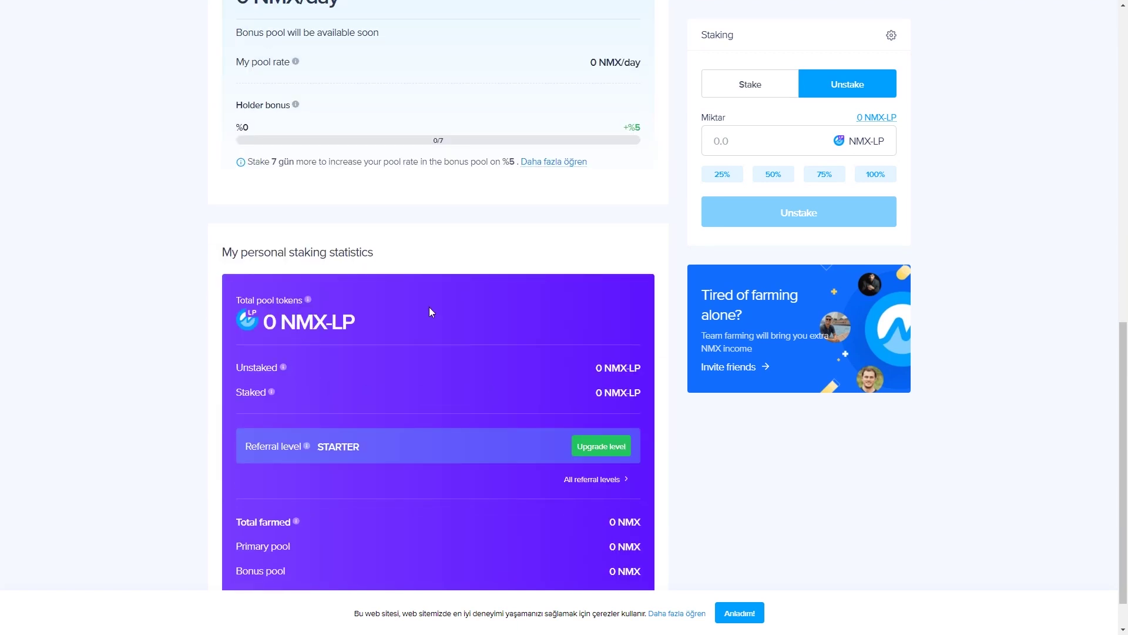
scroll(366, 365, "down", 1)
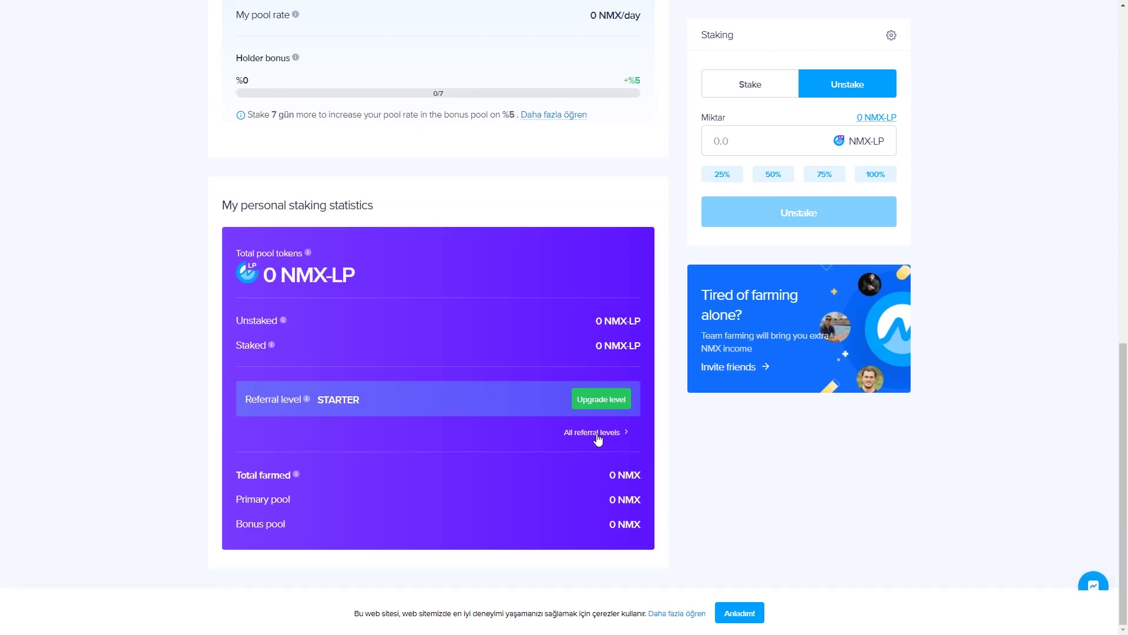
left_click(592, 404)
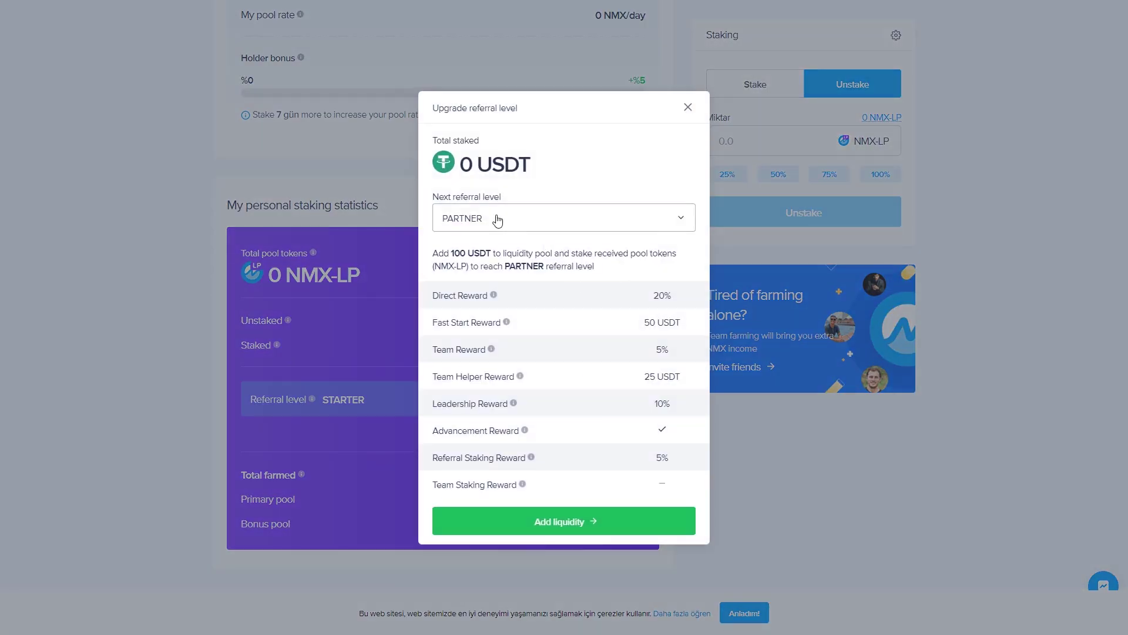
left_click(629, 225)
left_click(599, 169)
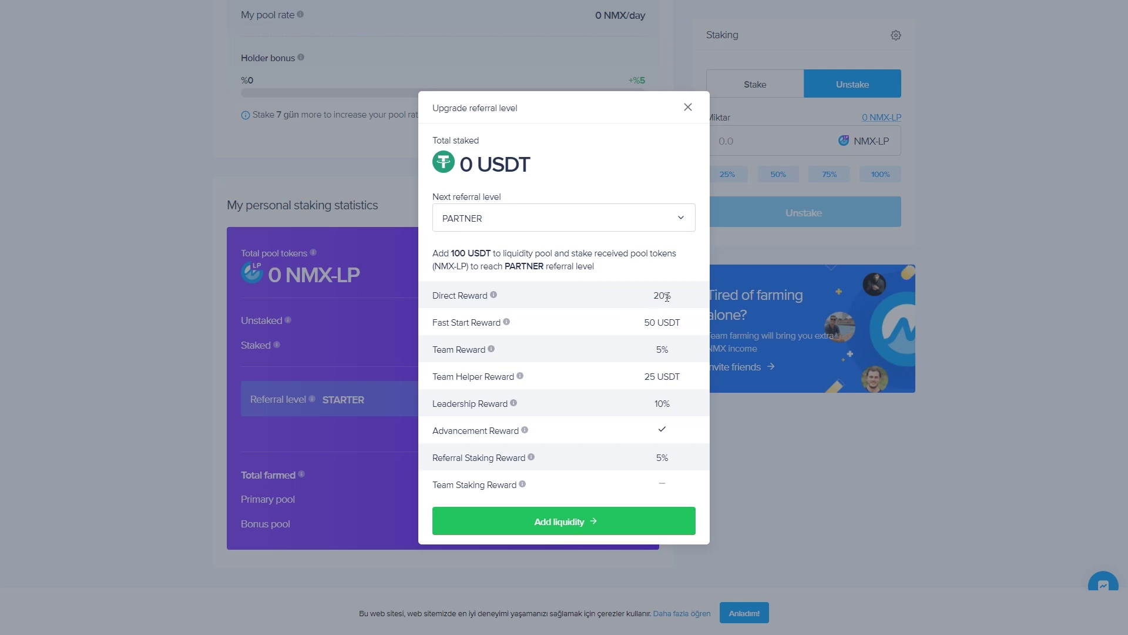
Step: Examine the PARTNER reward descriptions, and set the next referral level to PRO and then VIP to compare their rewards
mouse_move(497, 298)
mouse_move(508, 324)
left_click(519, 221)
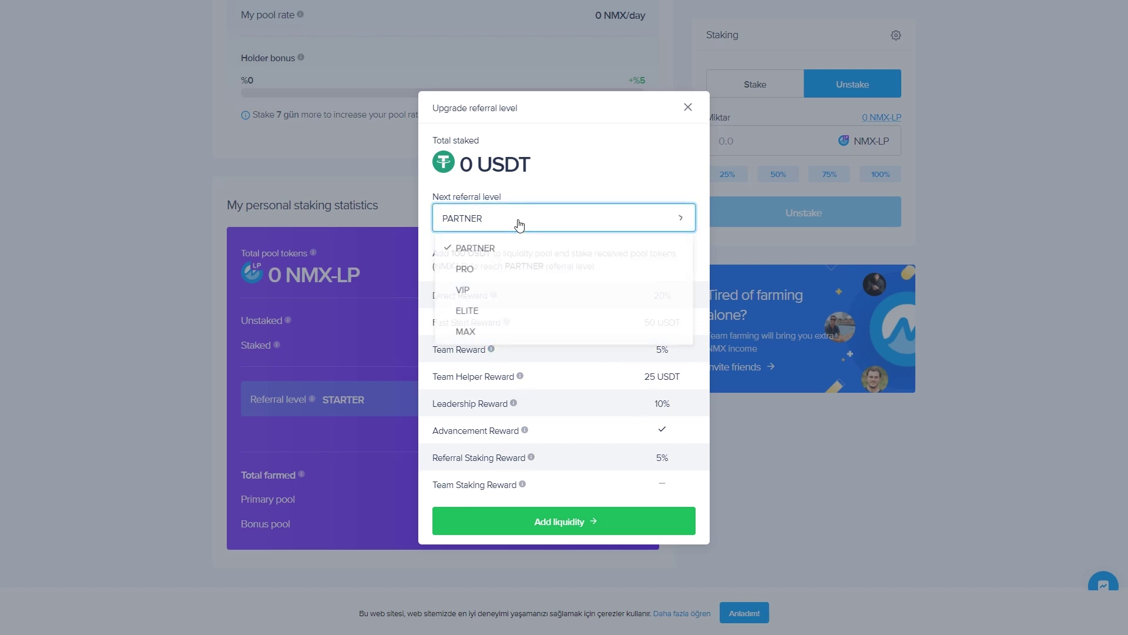
left_click(506, 270)
left_click(530, 224)
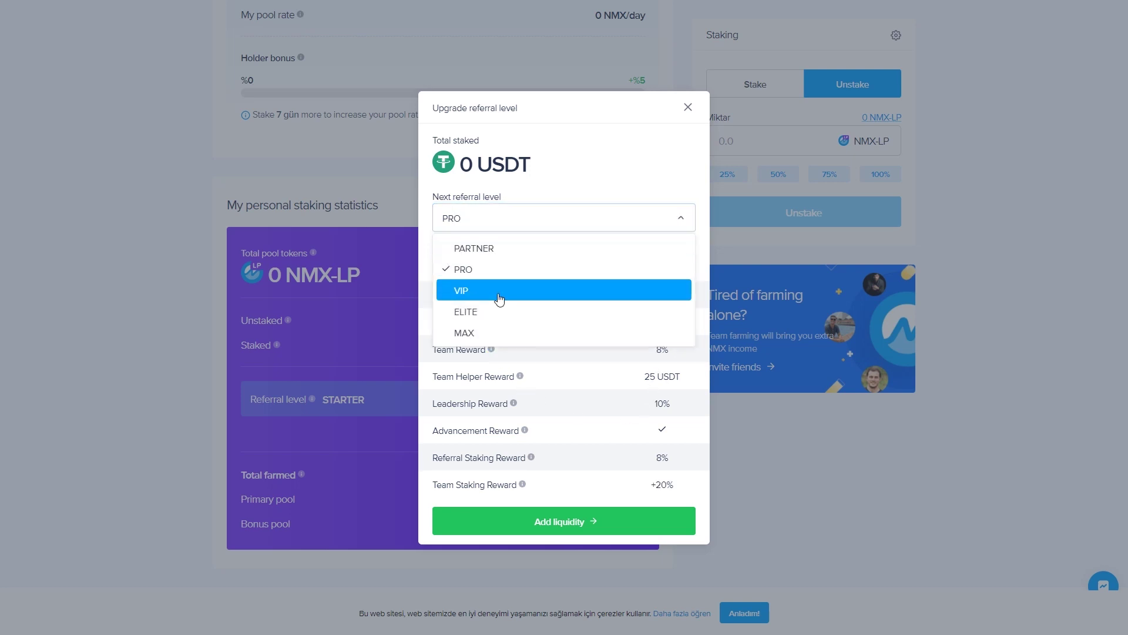
left_click(488, 292)
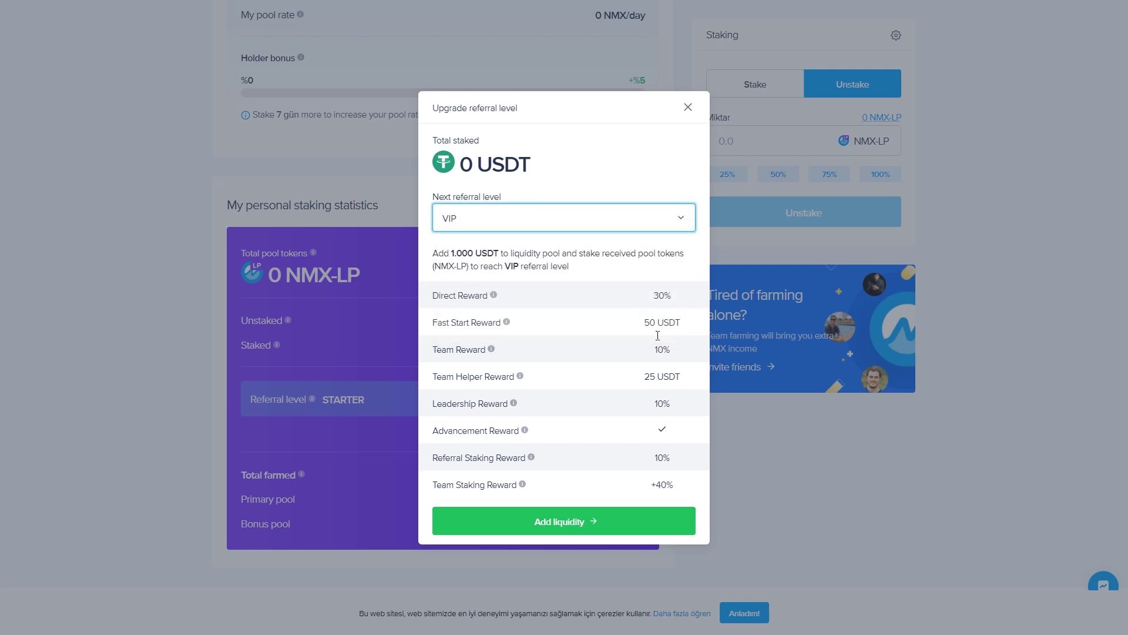
Step: Set the next referral level to ELITE, examine its required USDT liquidity and rewards, and close the referral level upgrade
left_click(568, 233)
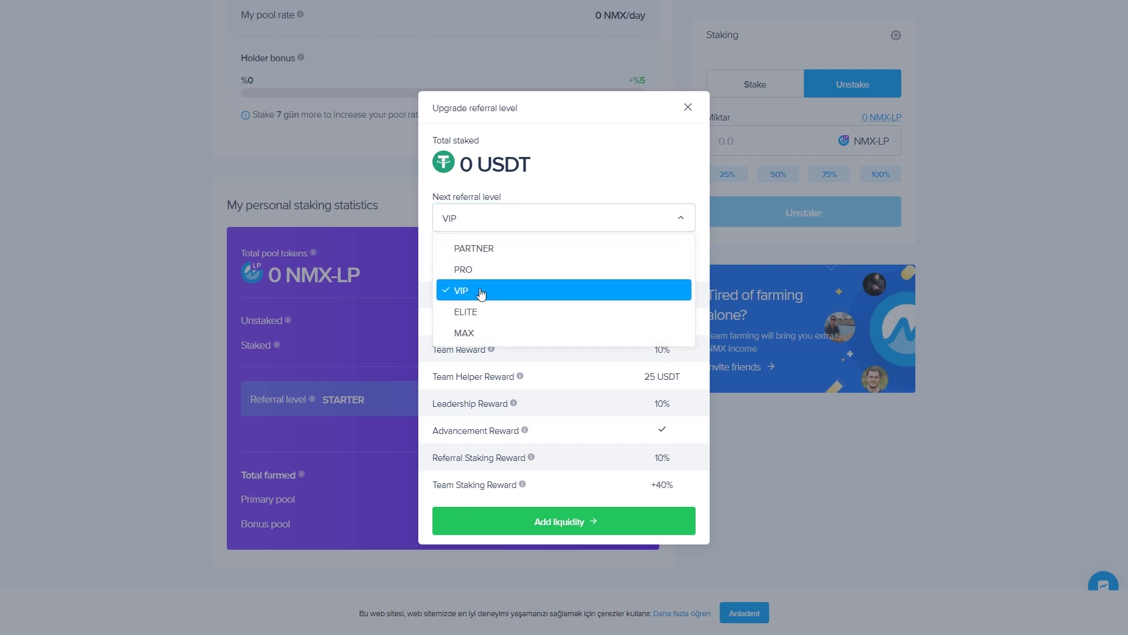
left_click(535, 310)
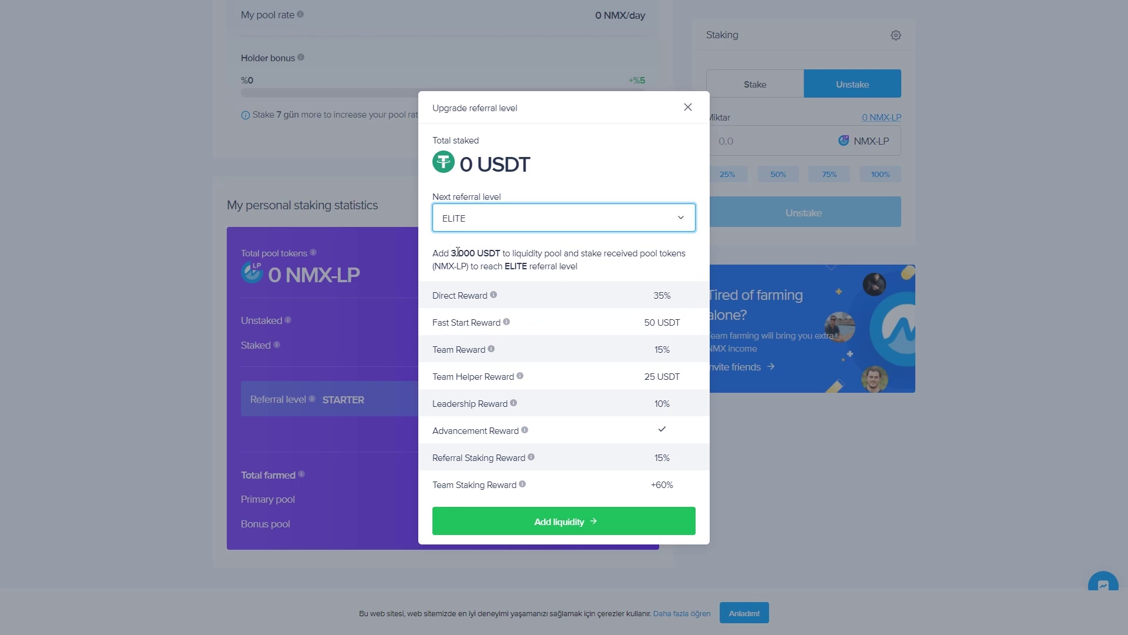
left_click_drag(457, 251, 499, 254)
left_click(499, 253)
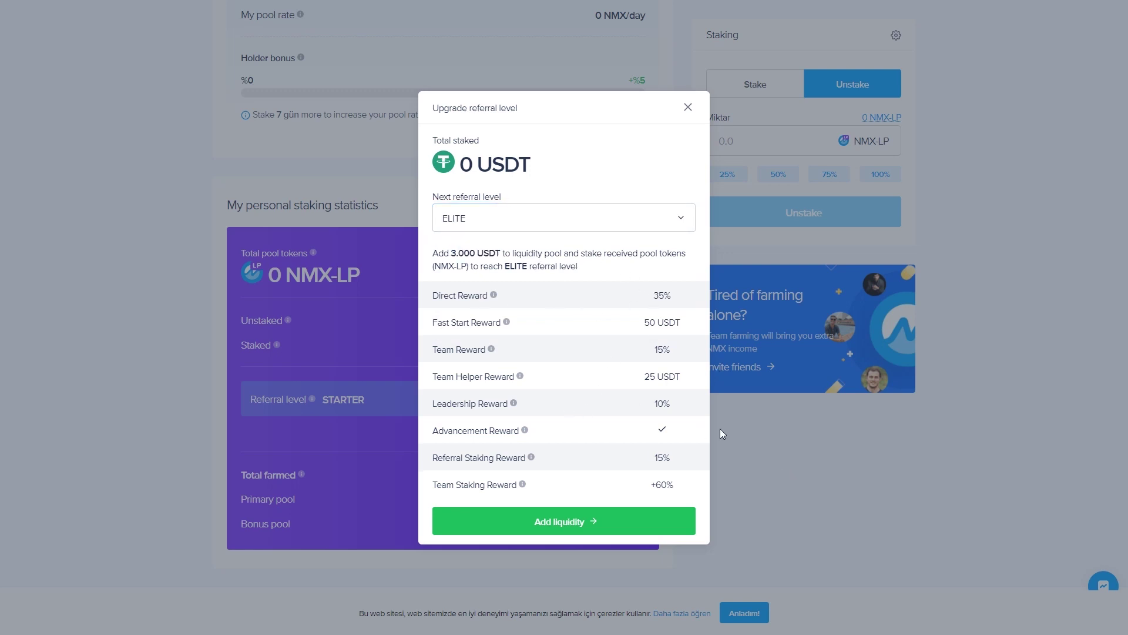
left_click(718, 375)
Step: Open the Team staking page of the NMX DeFi section
scroll(537, 222, "up", 10)
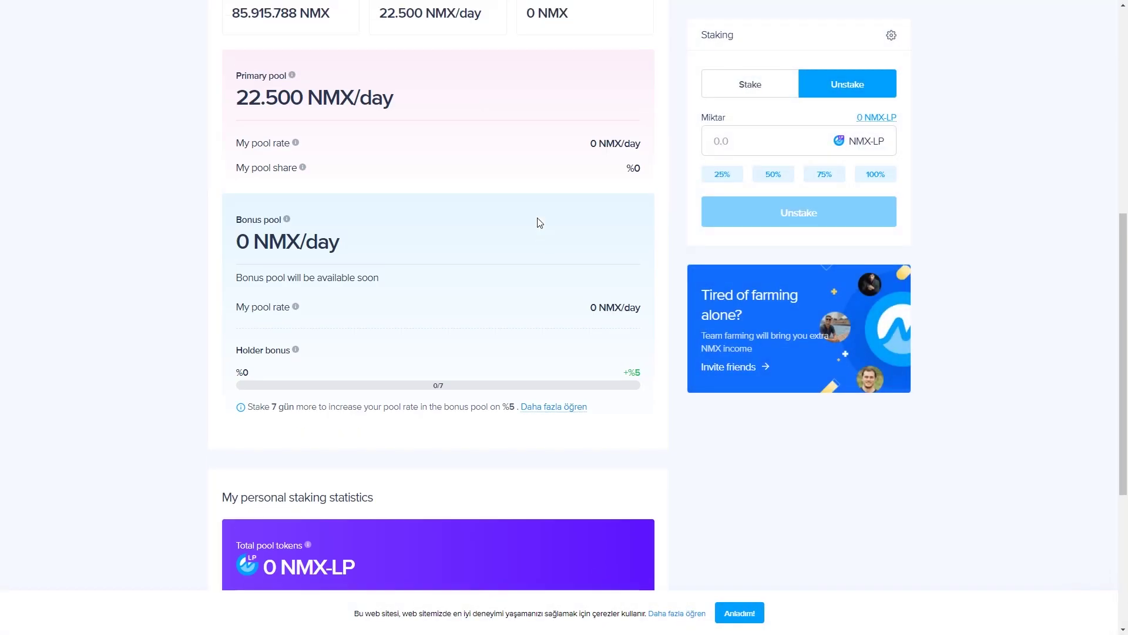
scroll(577, 292, "up", 1)
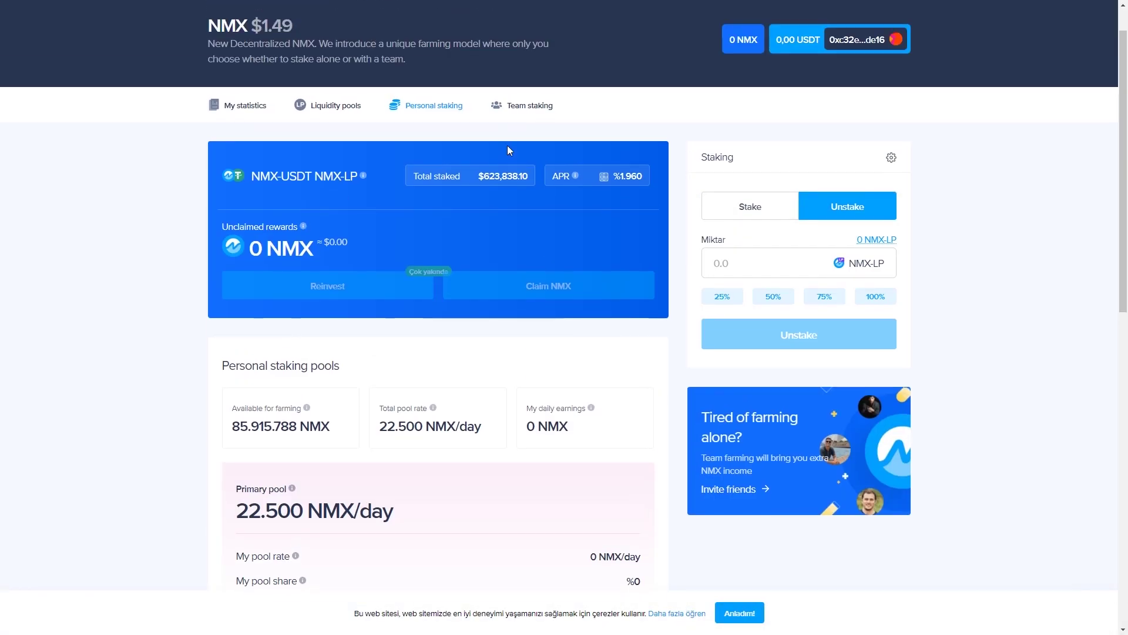
left_click(499, 106)
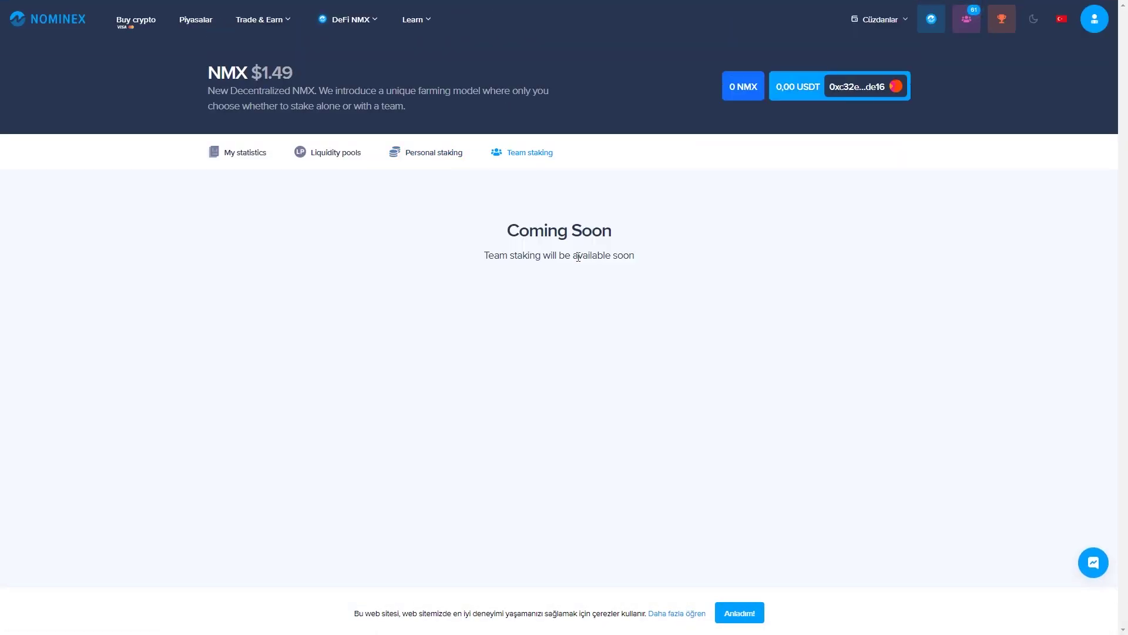
Step: Review the Personal staking page once more and return to the My statistics page
left_click(435, 156)
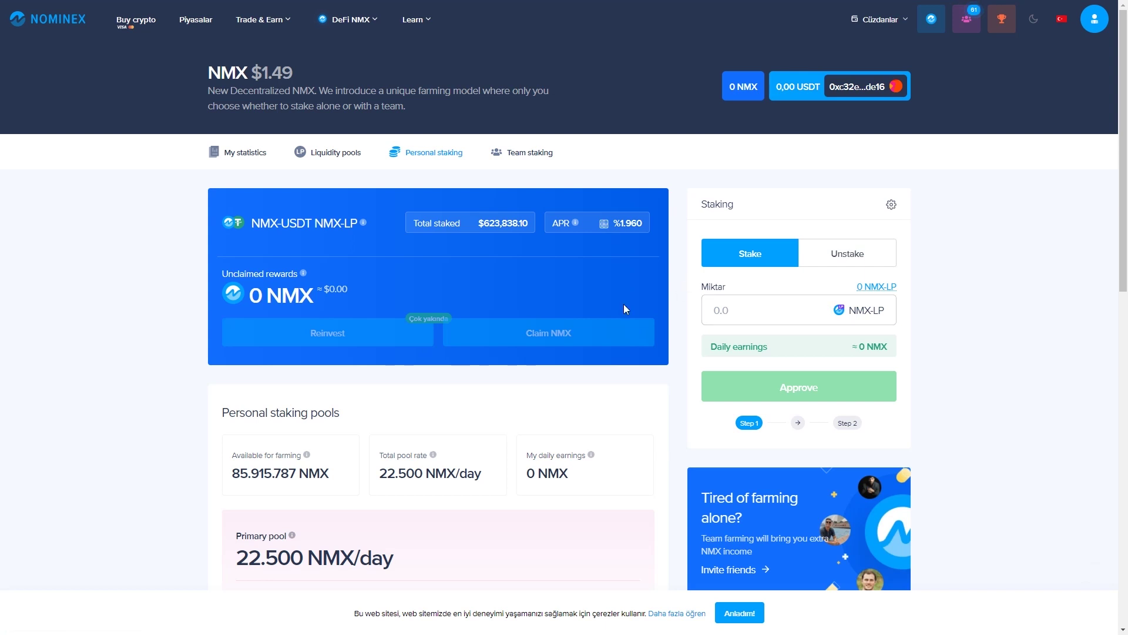
scroll(665, 355, "down", 1)
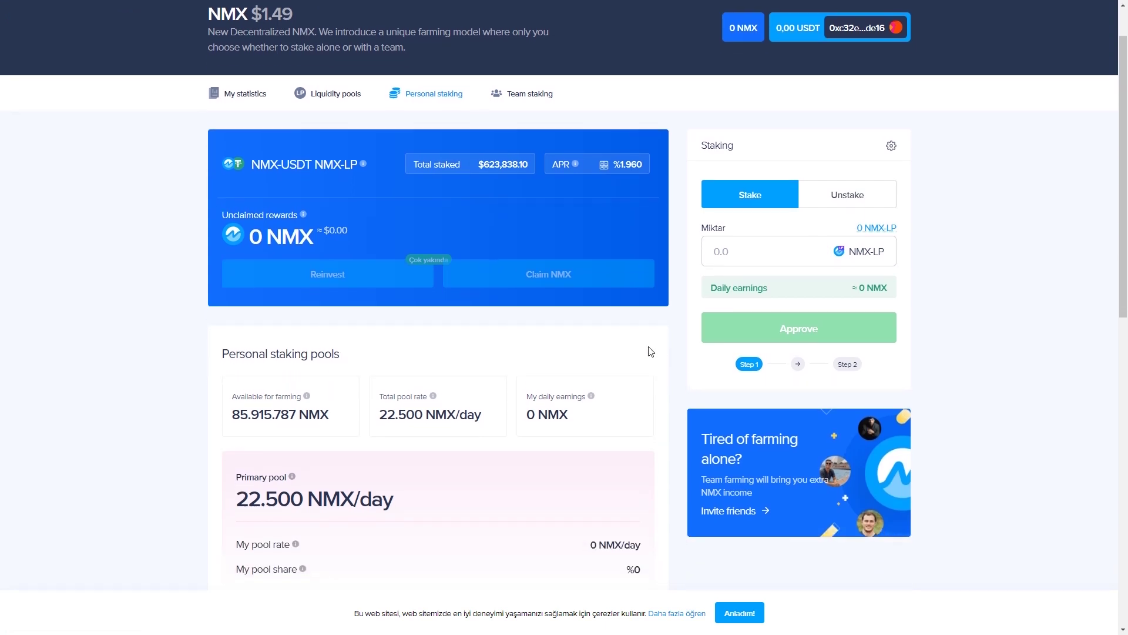
scroll(665, 326, "up", 1)
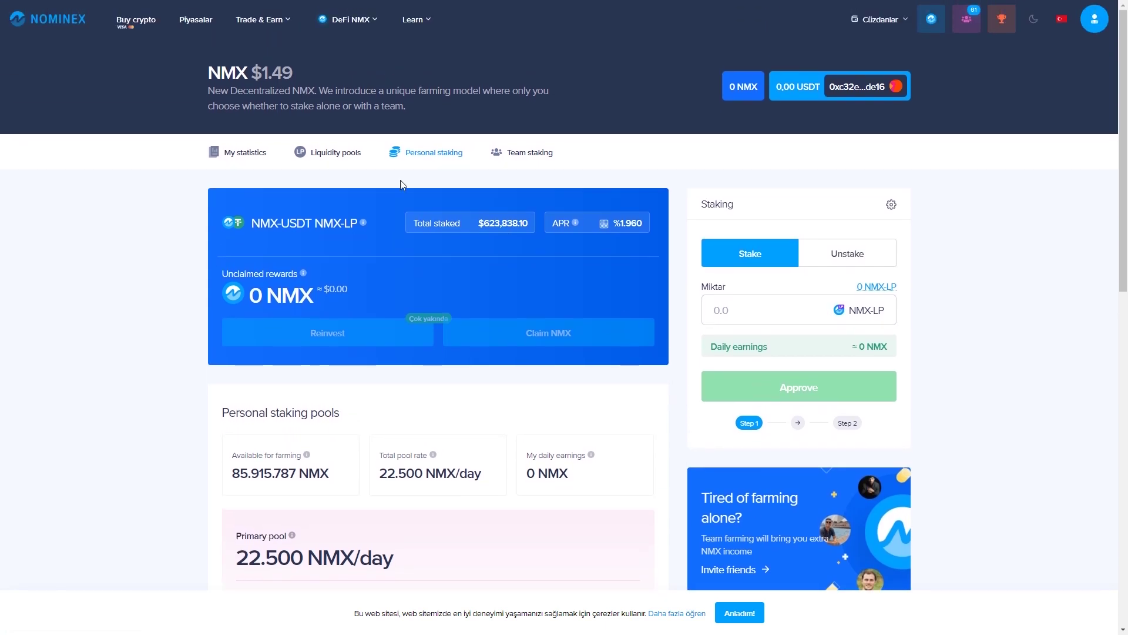
left_click(247, 157)
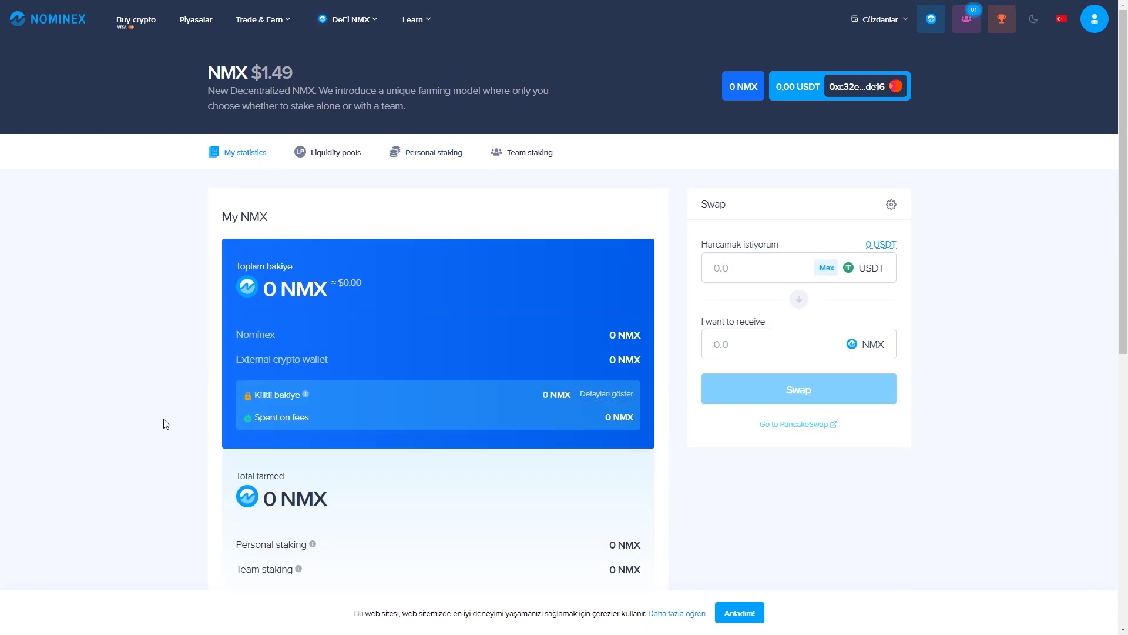